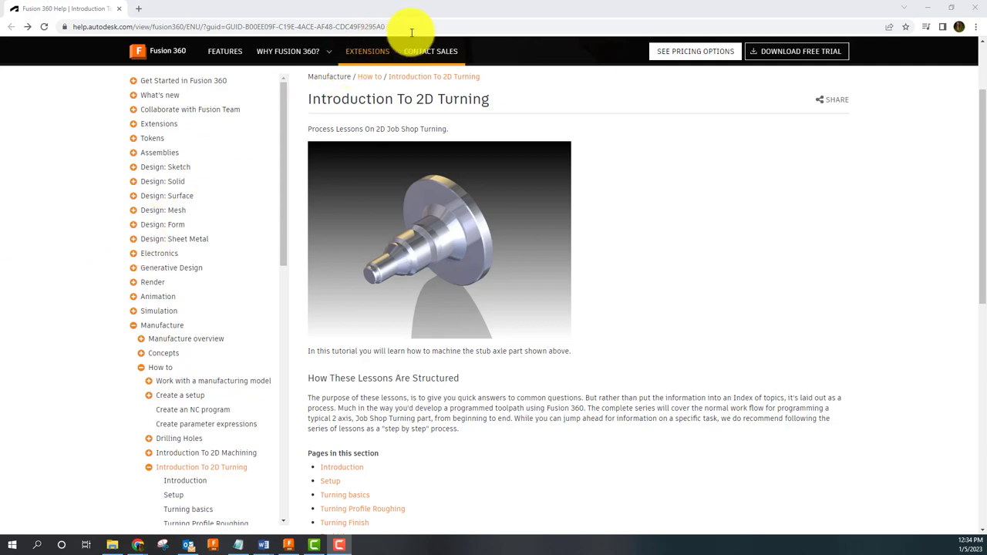
# Step: Select the Help page's web address, then scroll through the page
pyautogui.moveTo(403, 27); pyautogui.dragTo(70, 25)
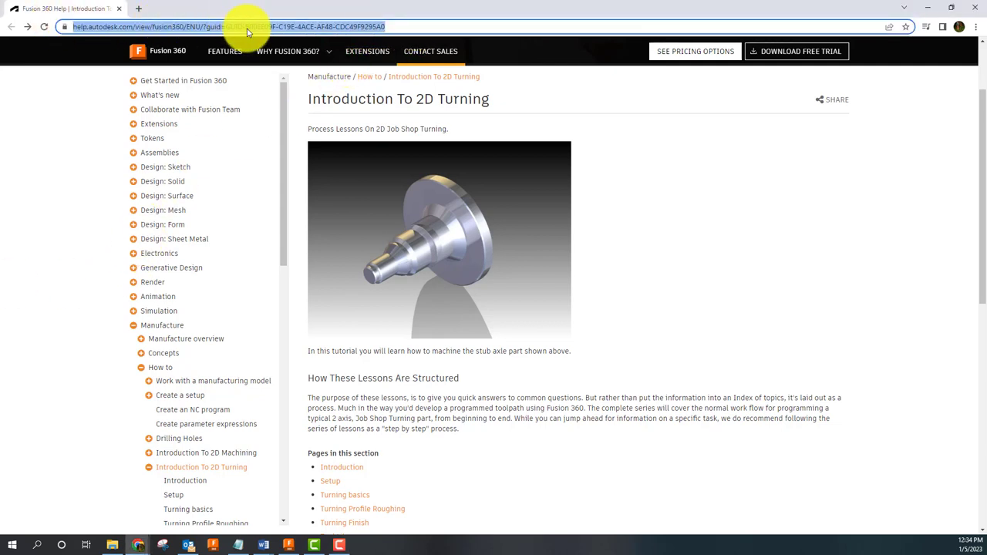
pyautogui.click(650, 162)
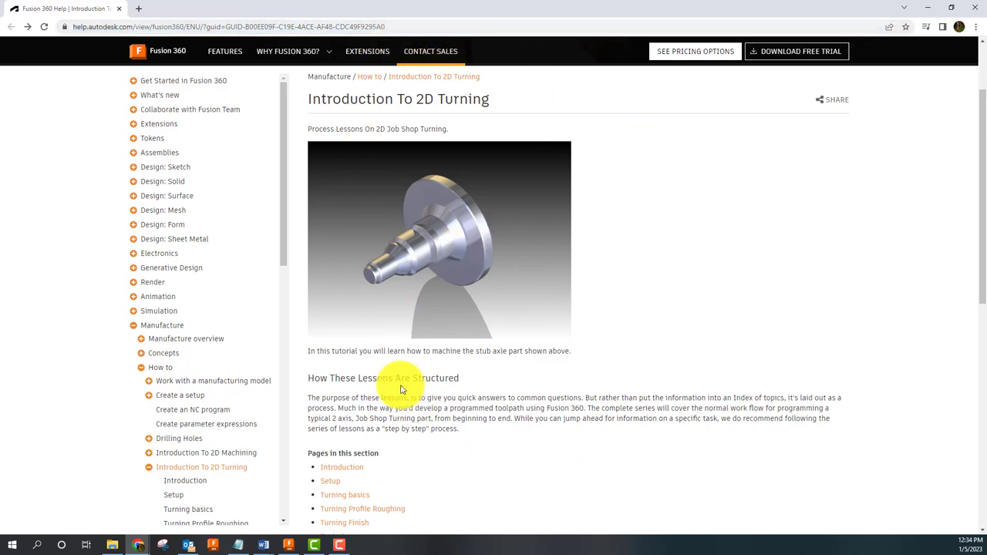
pyautogui.scroll(-2, 378, 395)
pyautogui.scroll(-1, 332, 326)
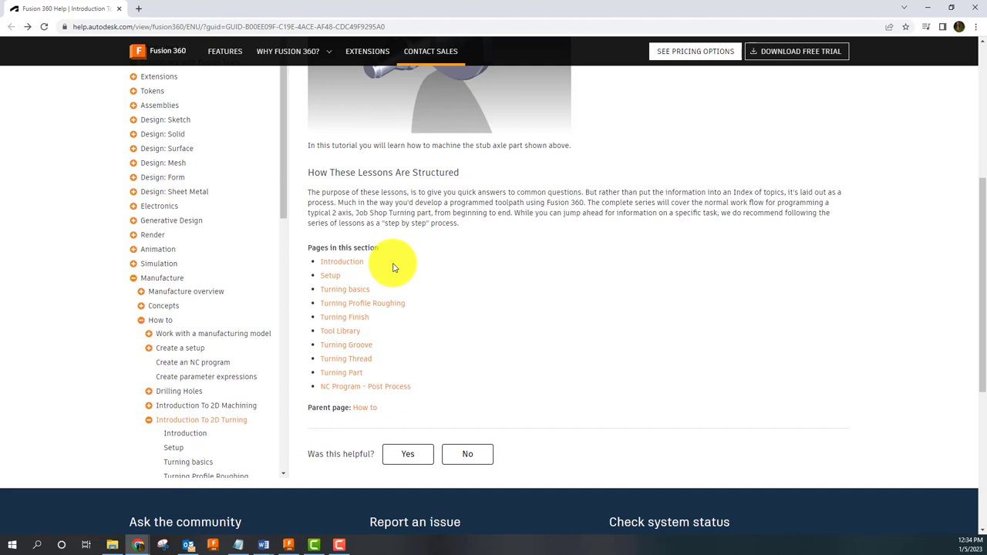
pyautogui.scroll(2, 389, 274)
# Step: Open the Introduction lesson and scroll to 'Open the sample design file'
pyautogui.click(342, 368)
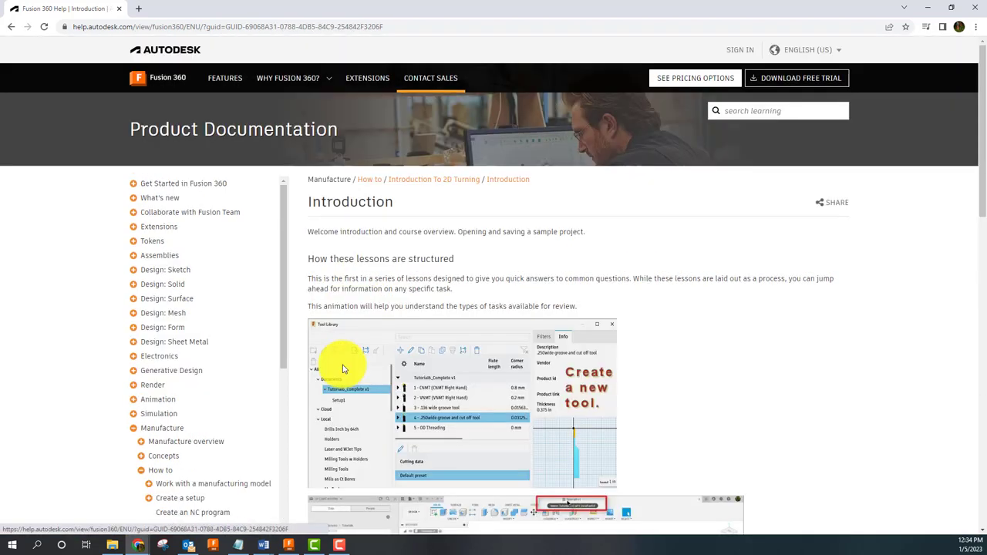
pyautogui.scroll(-3, 489, 242)
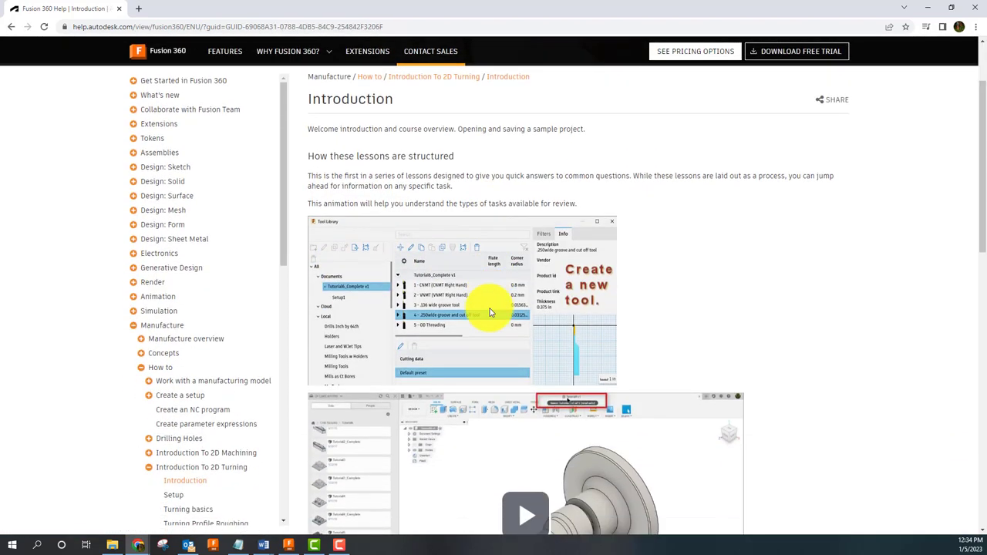
pyautogui.scroll(-4, 543, 236)
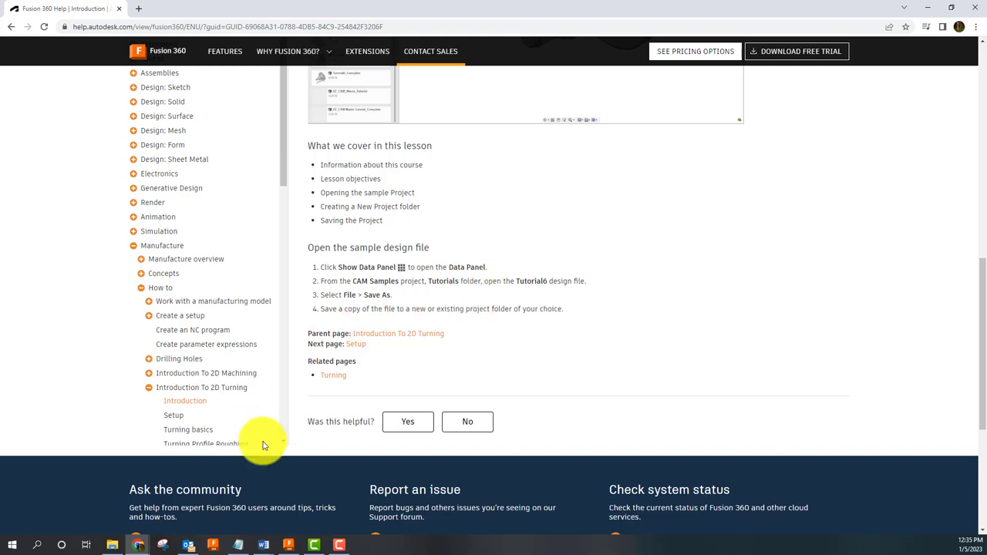
# Step: Switch to Fusion 360 and open Tutorial6 from CAM Samples > Tutorials
pyautogui.moveTo(287, 547)
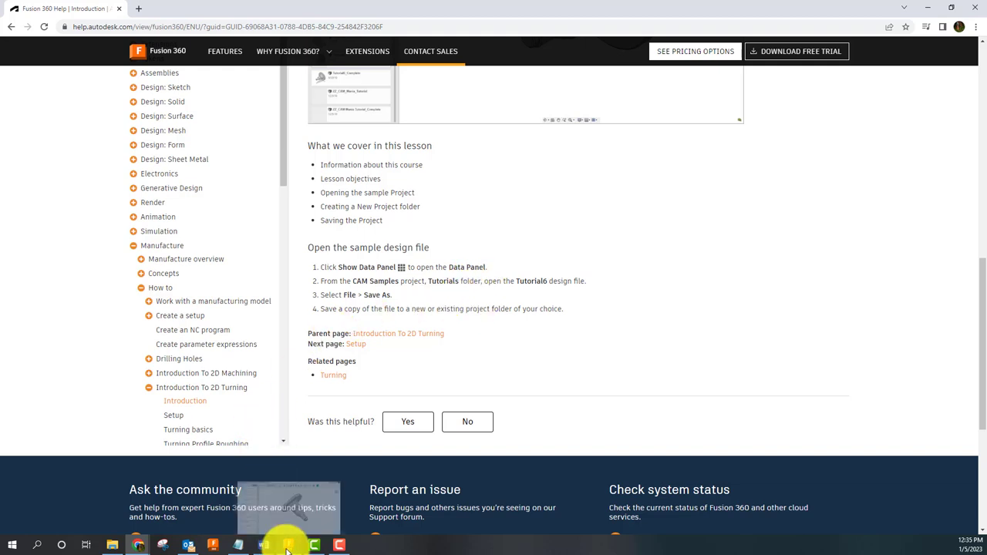
pyautogui.click(286, 510)
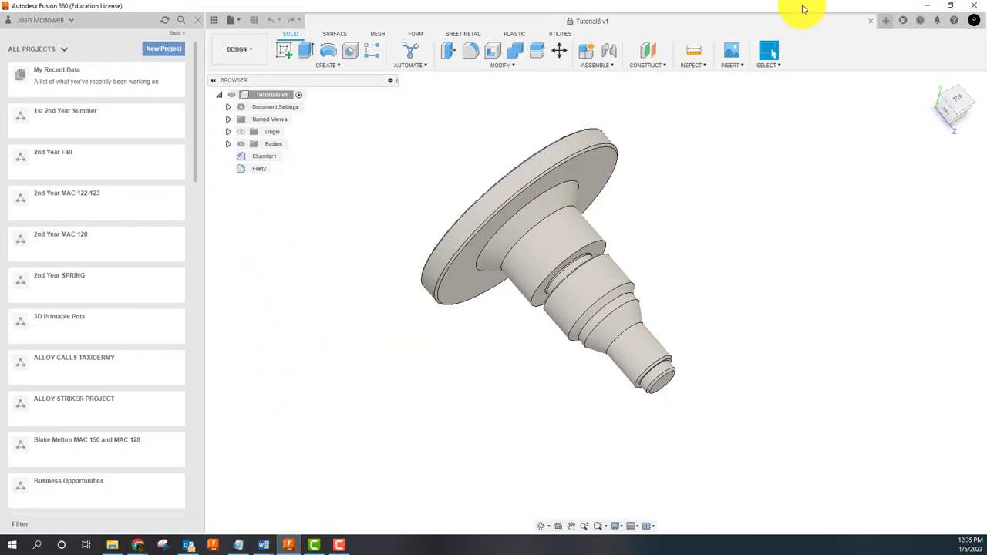
pyautogui.scroll(-10, 95, 323)
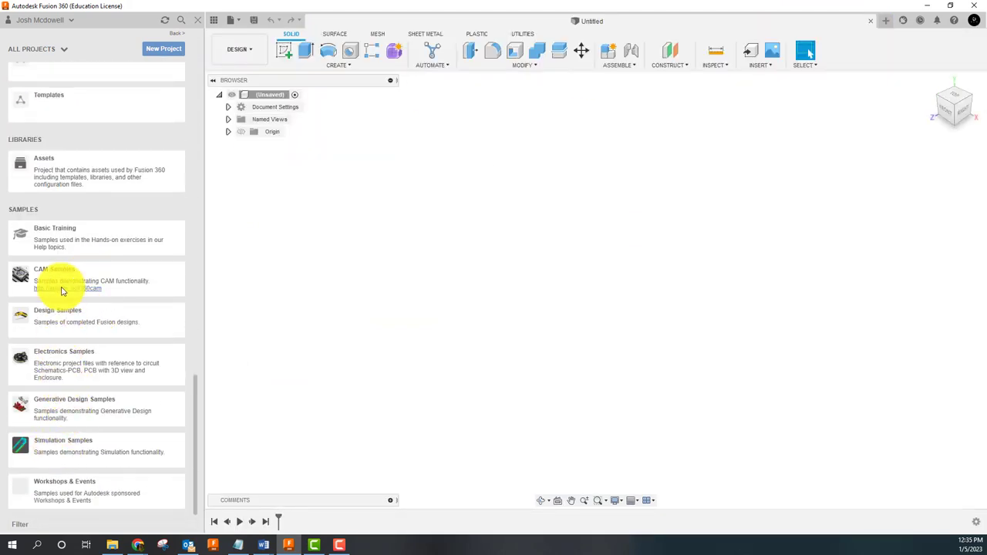
pyautogui.click(55, 272)
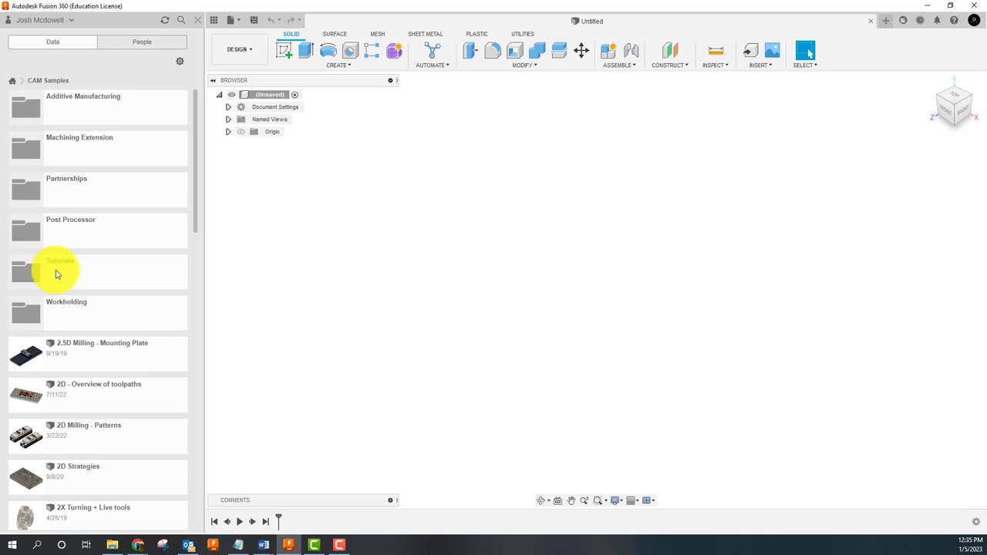
pyautogui.click(56, 265)
pyautogui.scroll(-10, 101, 353)
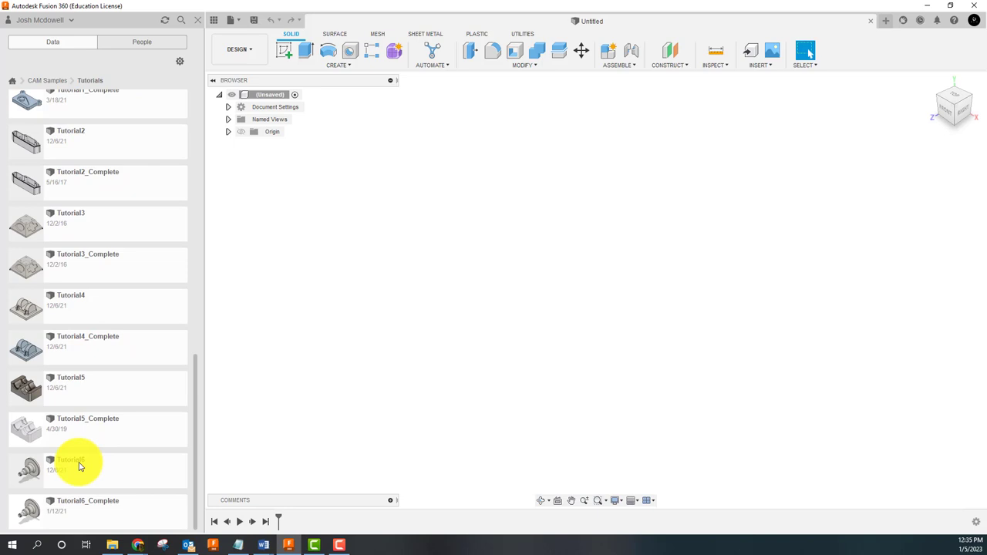
pyautogui.doubleClick(80, 466)
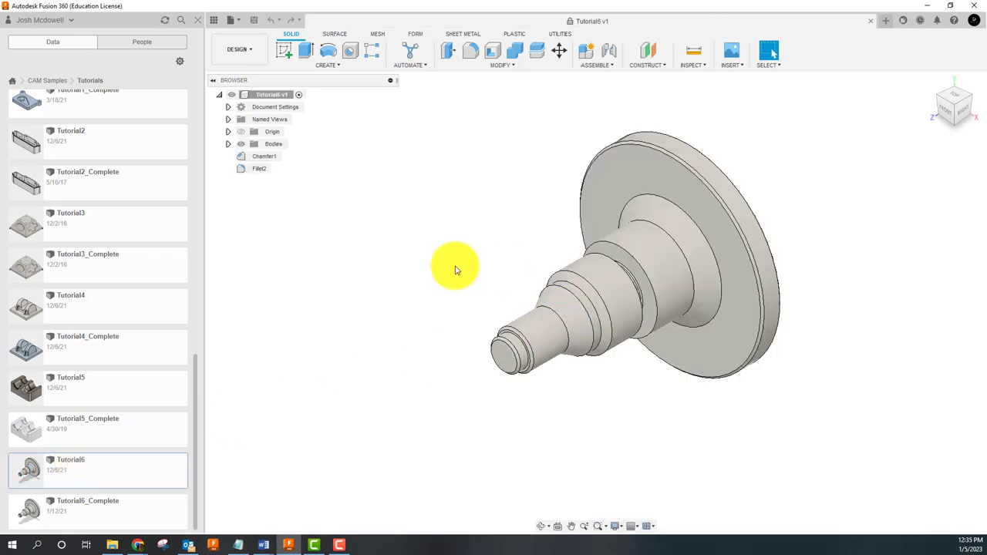
pyautogui.keyDown('shift'); pyautogui.moveTo(412, 273); pyautogui.dragTo(557, 314, button='middle'); pyautogui.keyUp('shift')
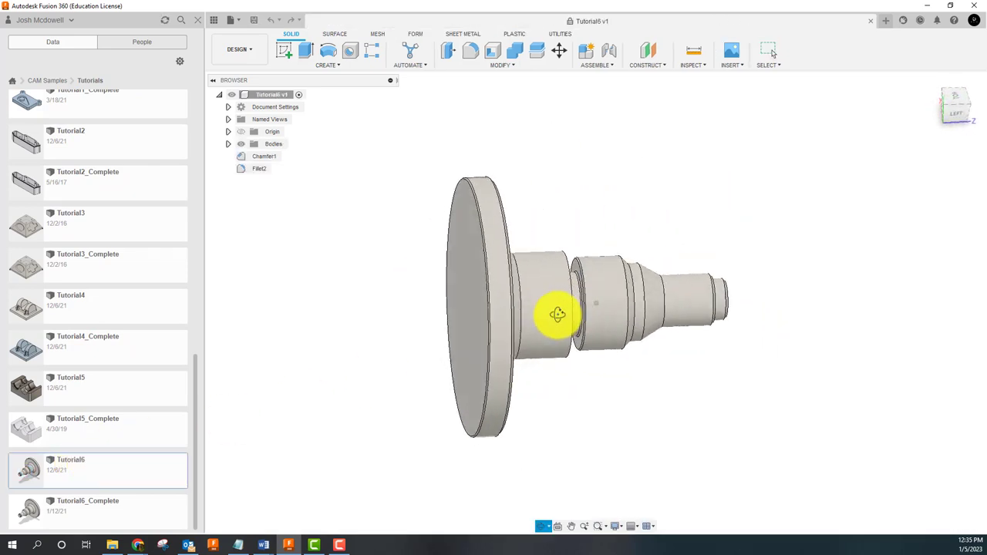
pyautogui.moveTo(557, 314); pyautogui.dragTo(522, 293)
pyautogui.press('Escape')
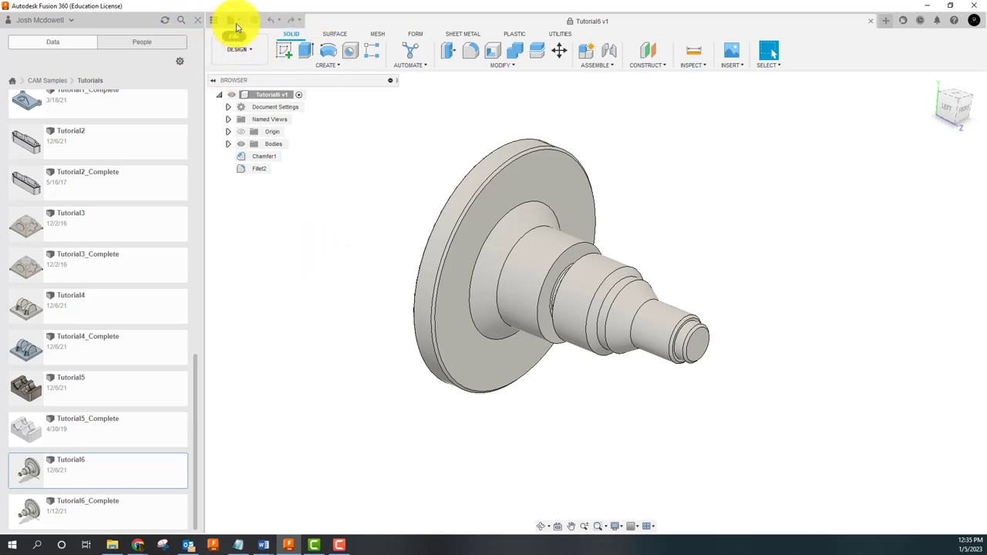
pyautogui.scroll(3, 24, 93)
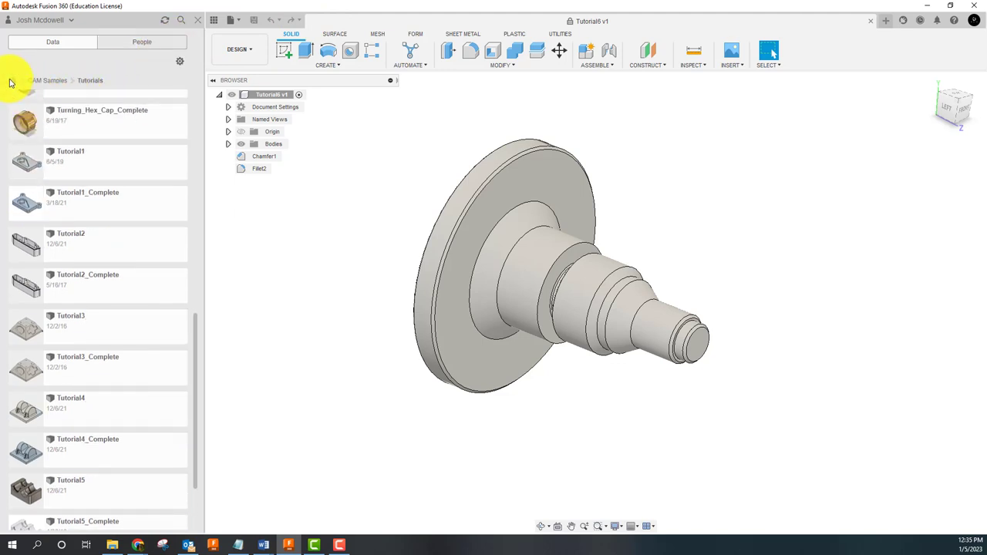
# Step: Create a project named with the student's name plus 'MAC 128' and open it
pyautogui.click(11, 83)
pyautogui.scroll(10, 73, 170)
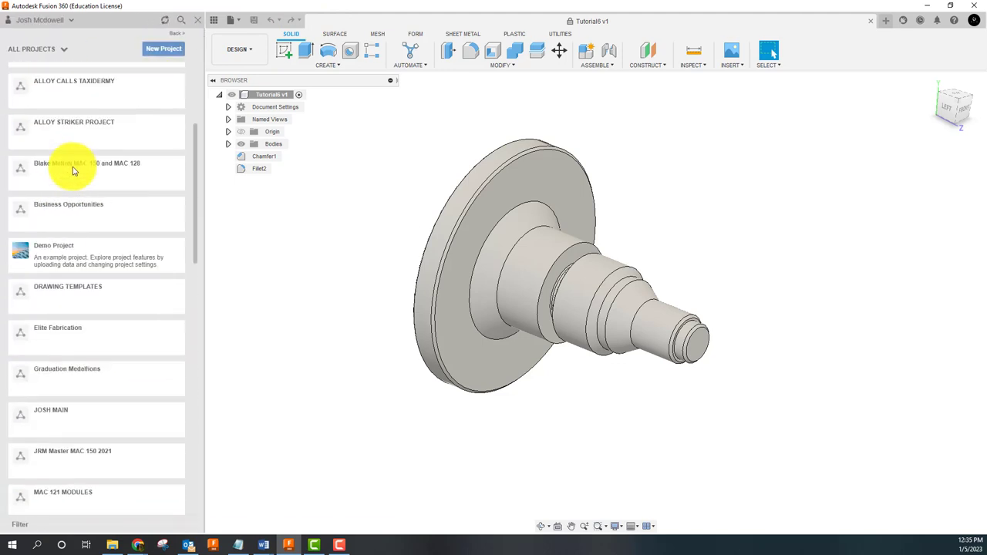
pyautogui.click(162, 49)
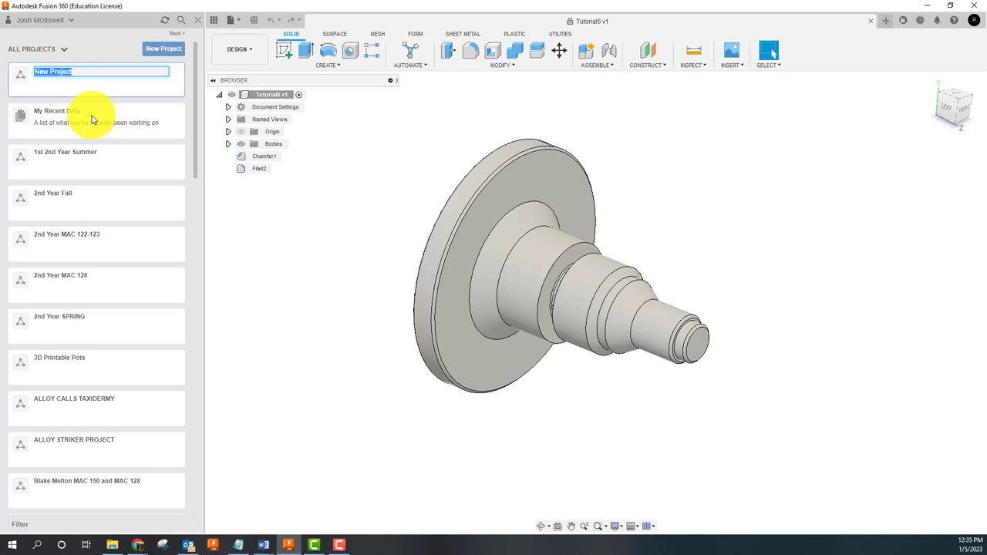
pyautogui.write('jo')
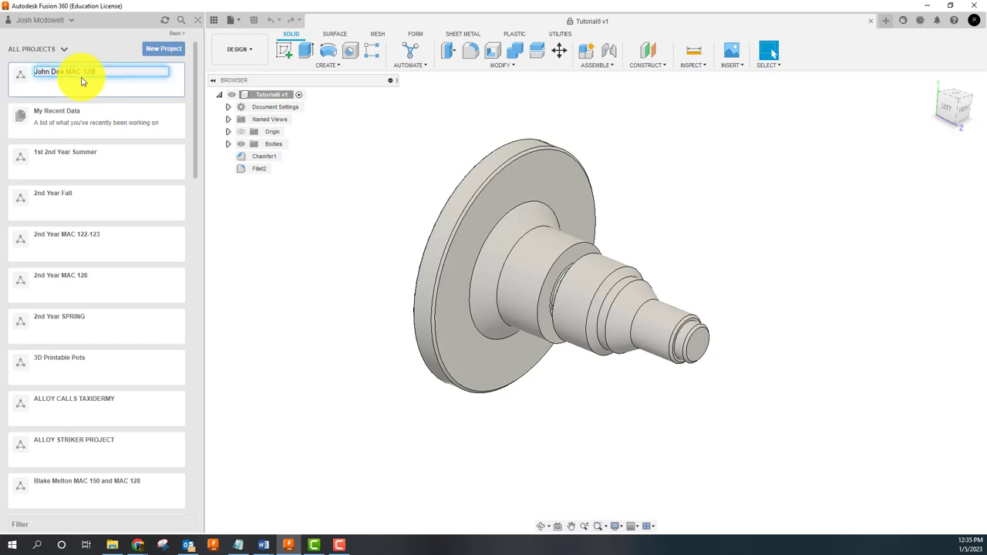
pyautogui.press('Return')
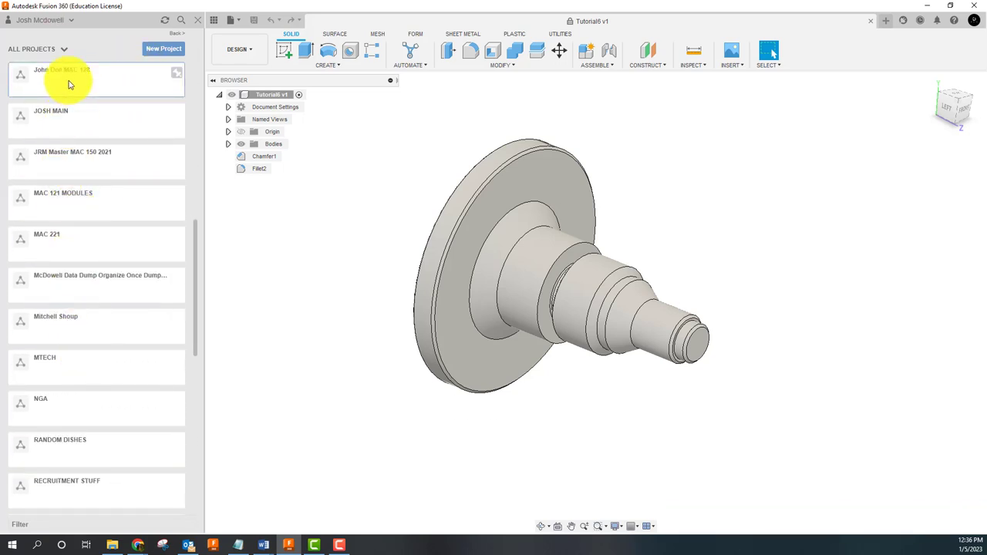
pyautogui.scroll(10, 155, 89)
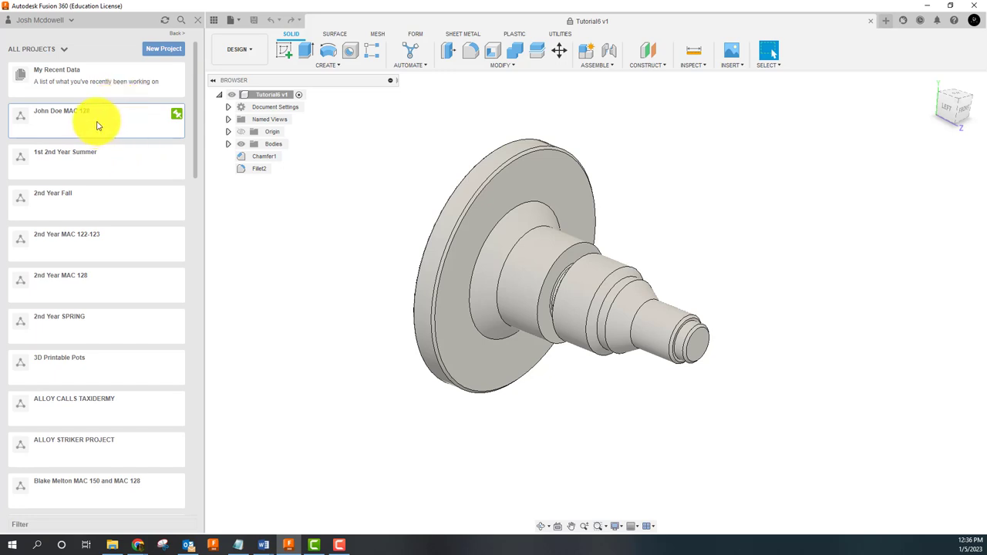
pyautogui.click(97, 125)
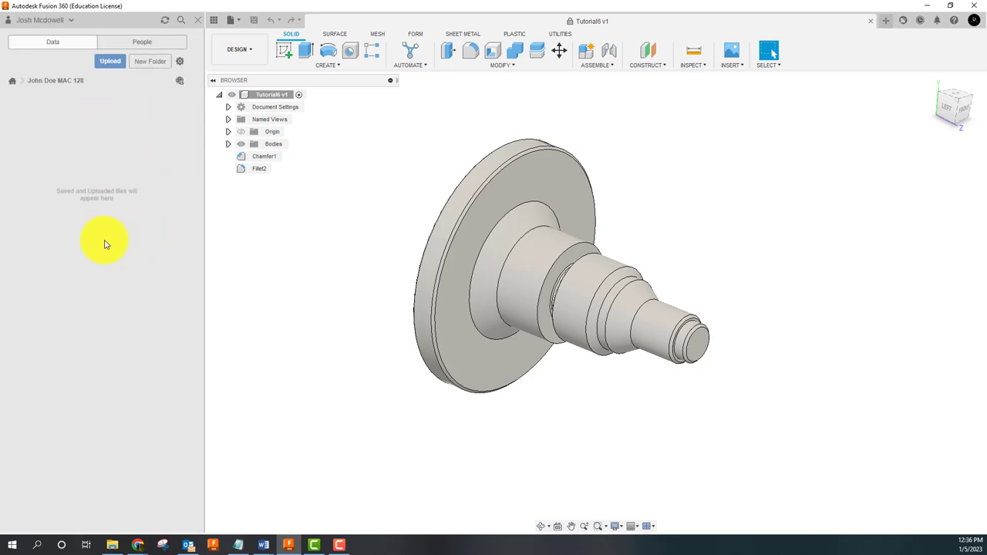
# Step: Use File > Save As to save a copy named Tutorial6 JD in the new project
pyautogui.click(240, 23)
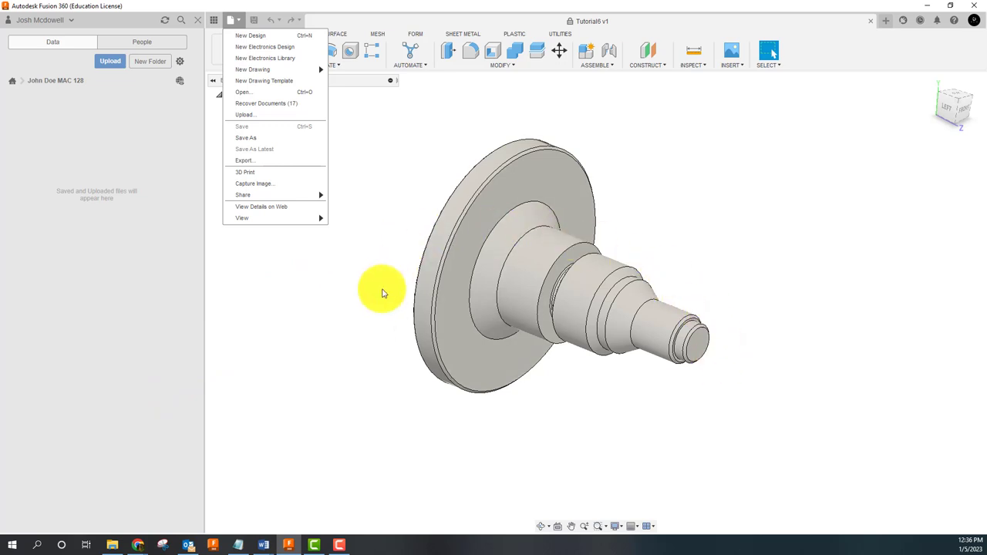
pyautogui.click(253, 138)
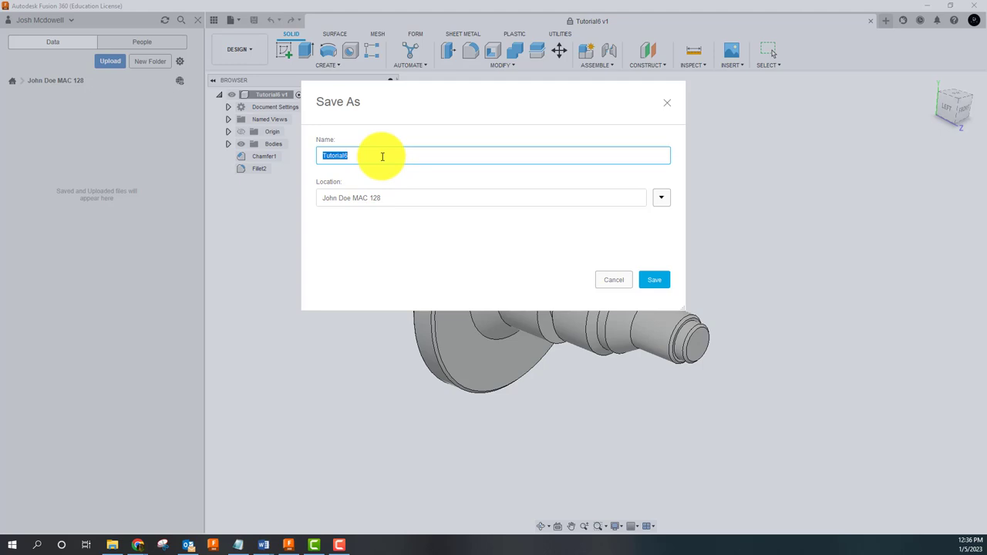
pyautogui.click(382, 157)
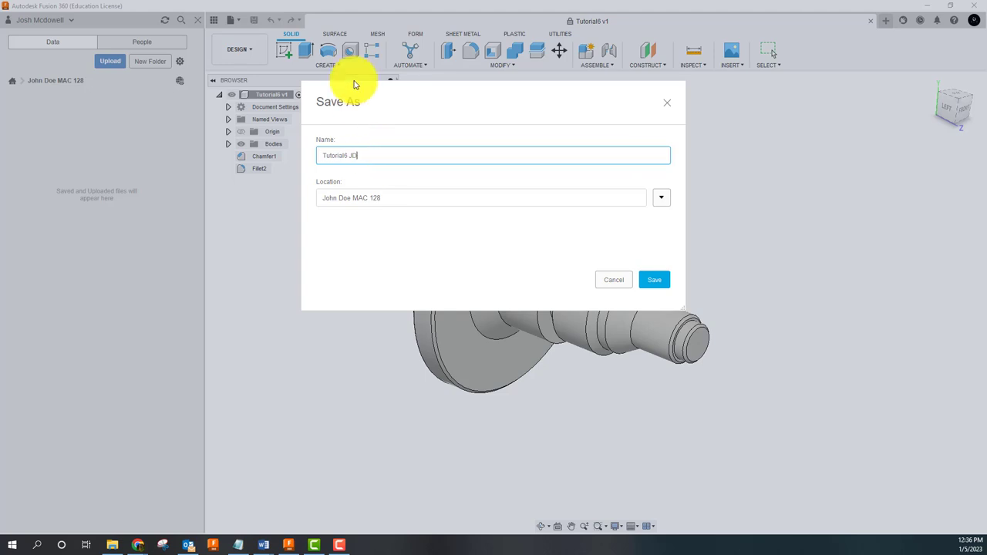
pyautogui.click(655, 280)
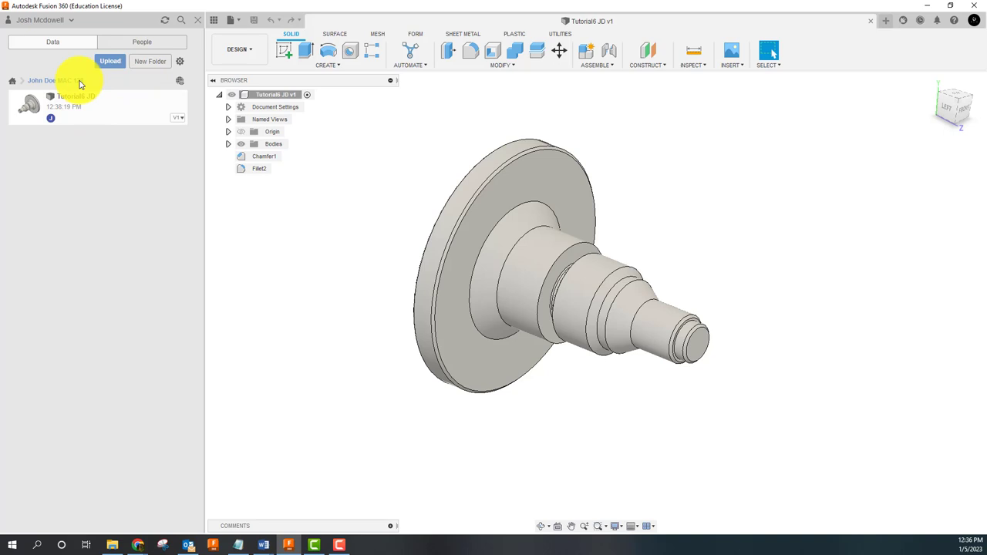
# Step: In the People tab, invite a collaborator by entering their e-mail address
pyautogui.click(141, 46)
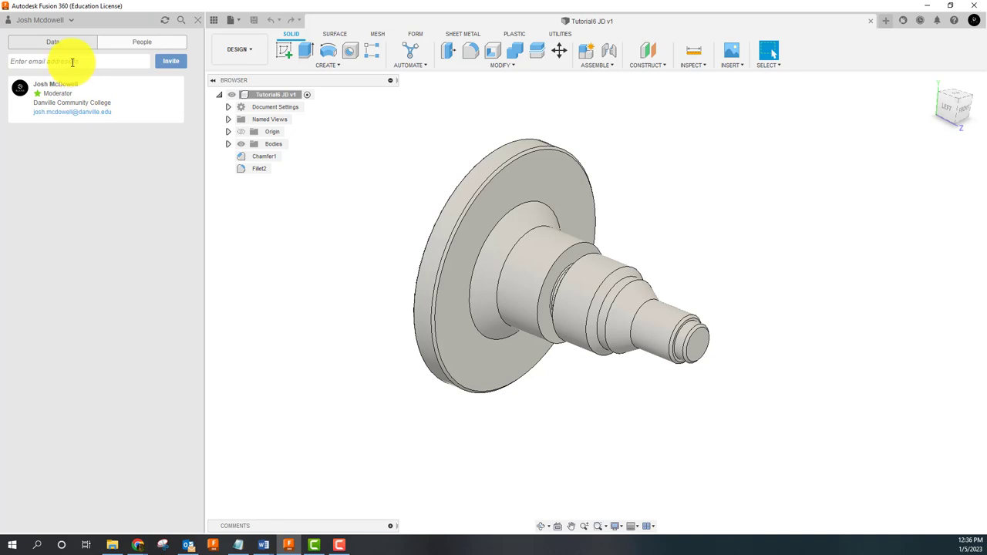
pyautogui.click(88, 67)
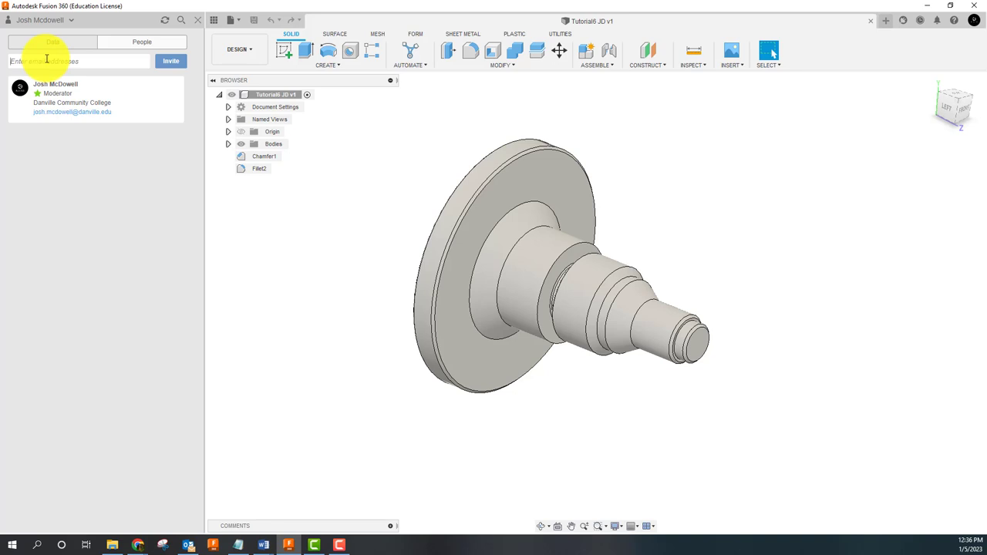
pyautogui.press('Return')
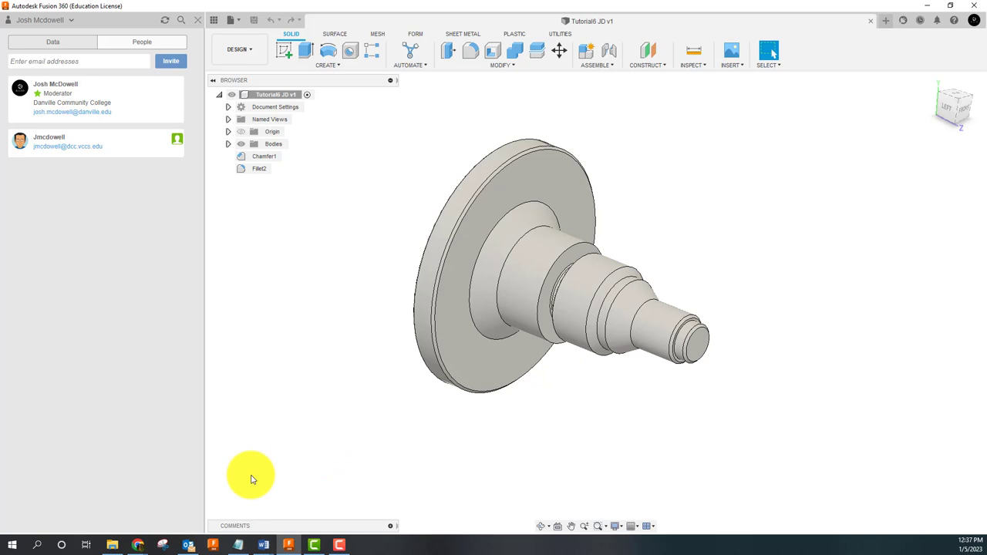
# Step: Return to the Help page and scroll through the 2D Turning Introduction lesson
pyautogui.click(154, 521)
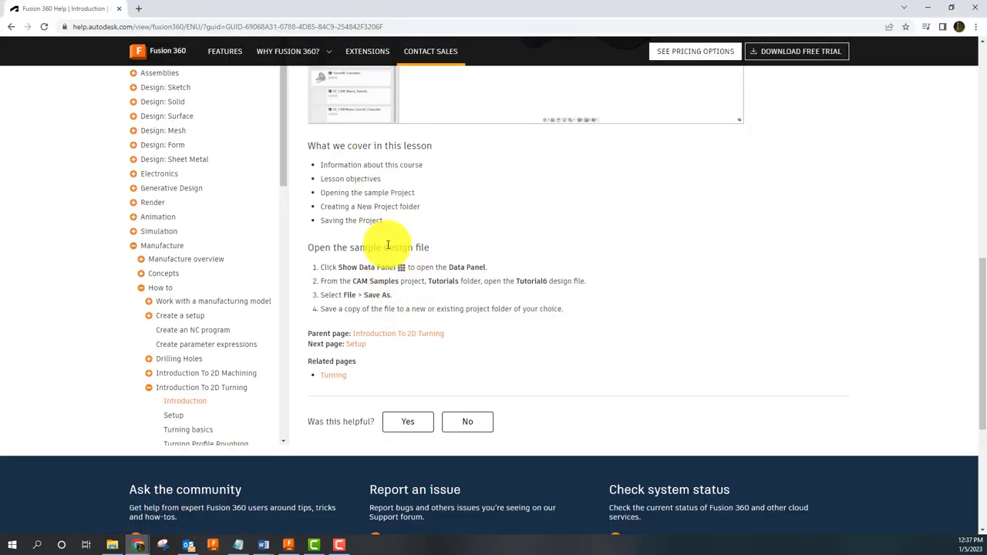
pyautogui.scroll(-2, 390, 246)
pyautogui.scroll(4, 390, 271)
pyautogui.scroll(3, 393, 266)
pyautogui.scroll(-3, 425, 282)
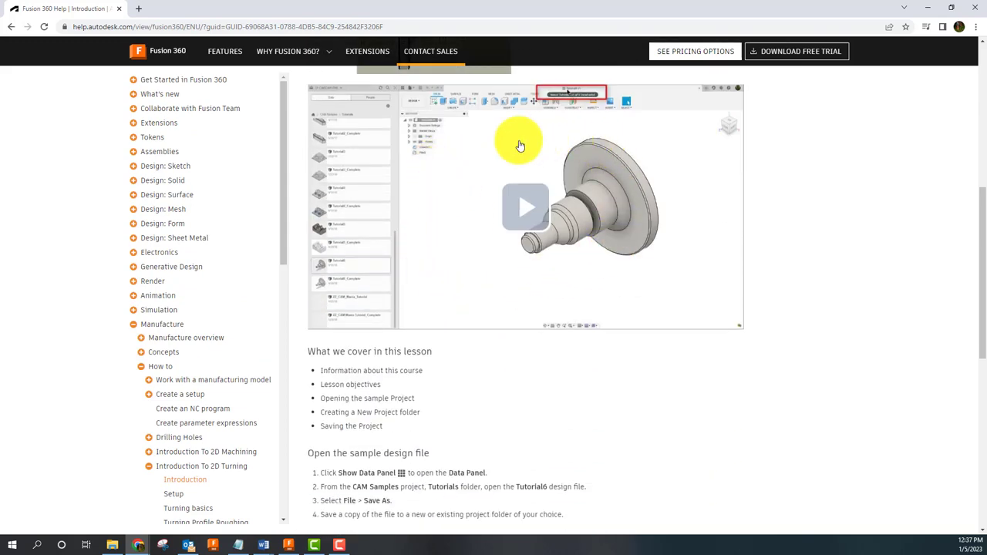
pyautogui.scroll(3, 547, 280)
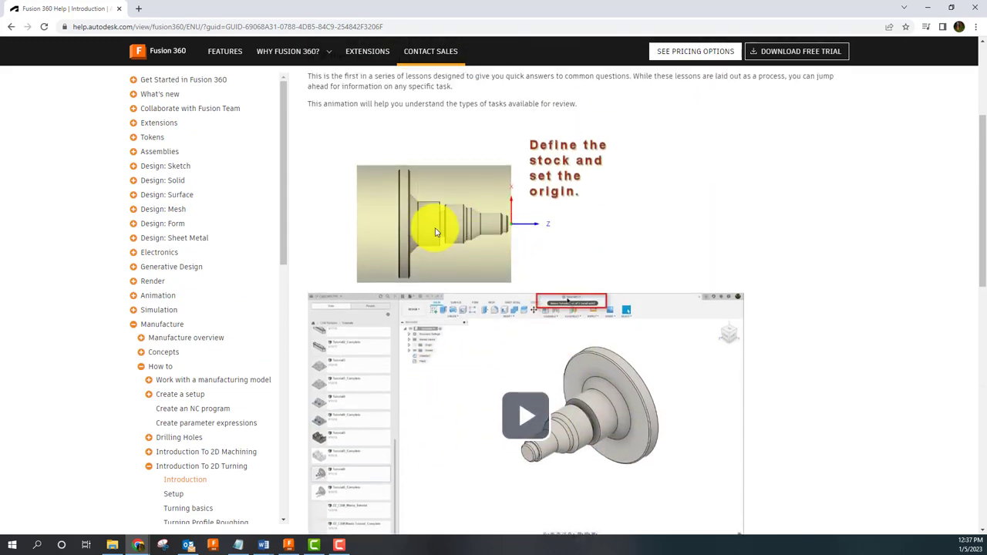
pyautogui.scroll(2, 436, 232)
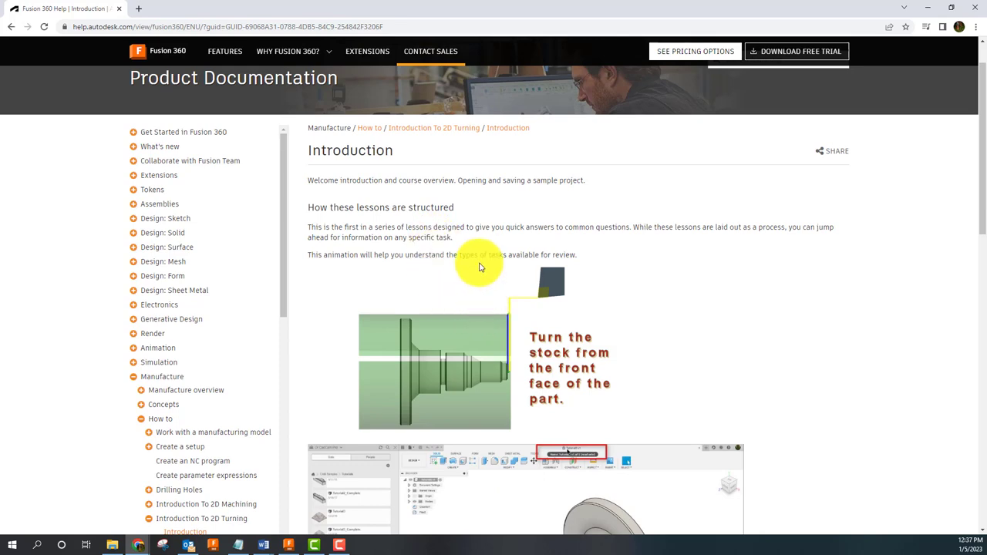
pyautogui.scroll(-6, 447, 280)
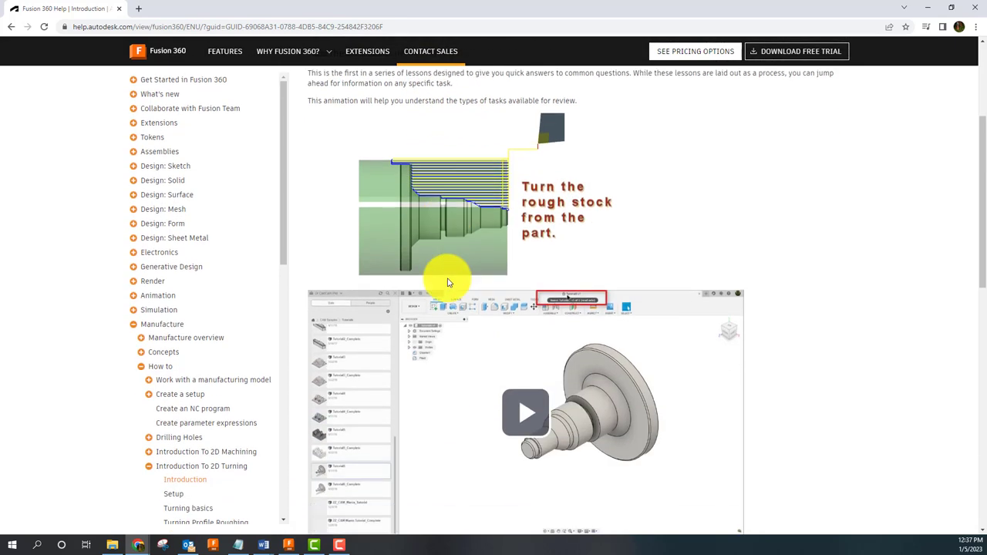
pyautogui.scroll(-1, 419, 327)
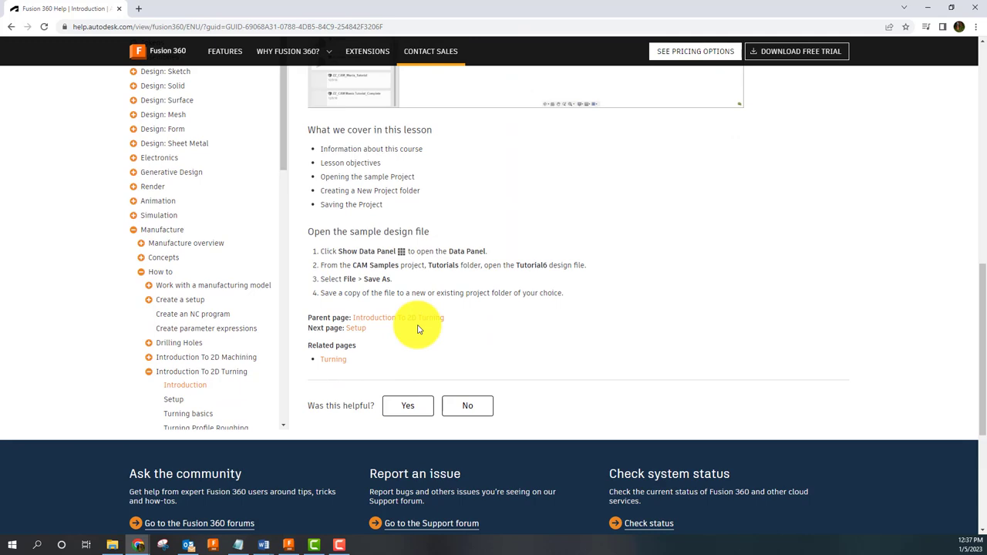
pyautogui.scroll(1, 371, 305)
pyautogui.scroll(3, 473, 318)
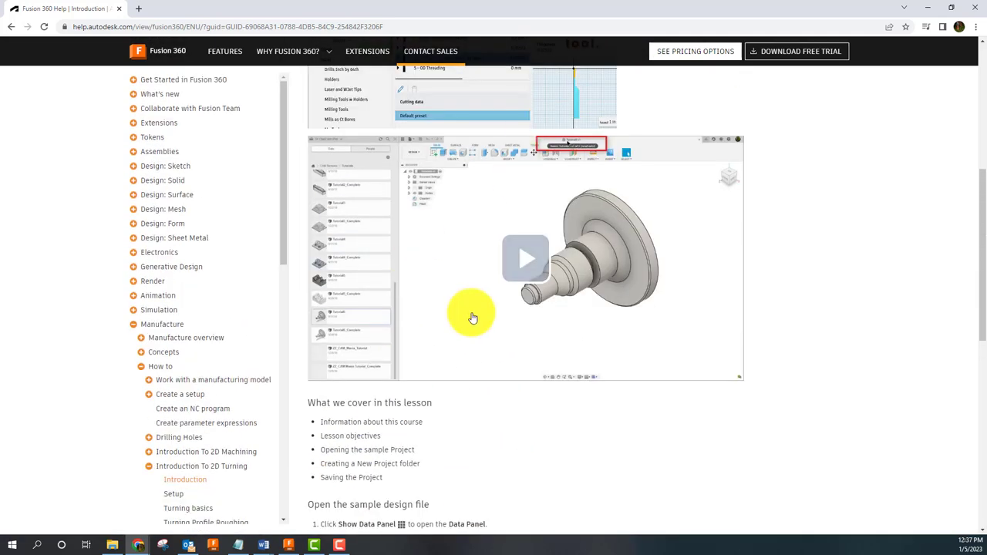
pyautogui.scroll(-2, 480, 346)
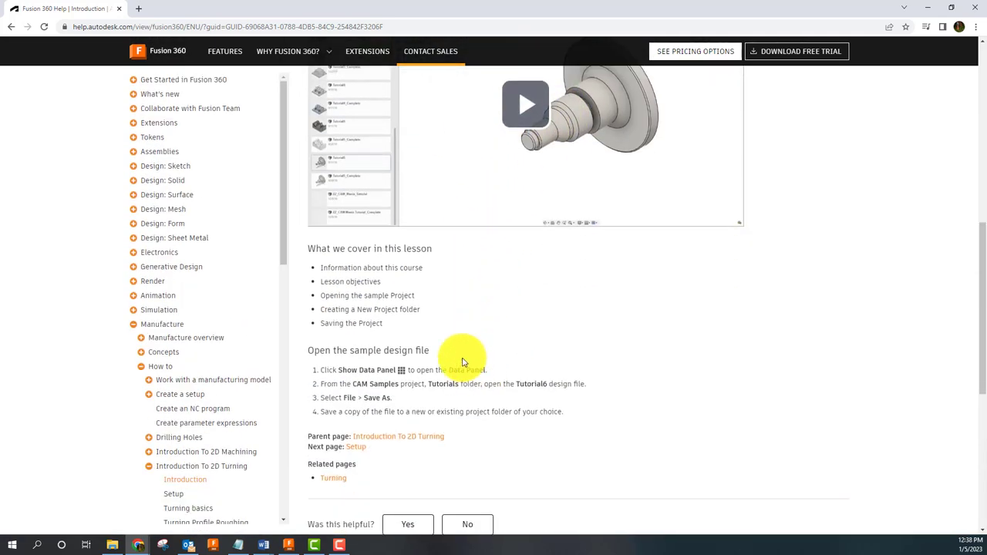
# Step: Play the introduction video, skip to about 0:32, pause it, and scroll down
pyautogui.click(524, 112)
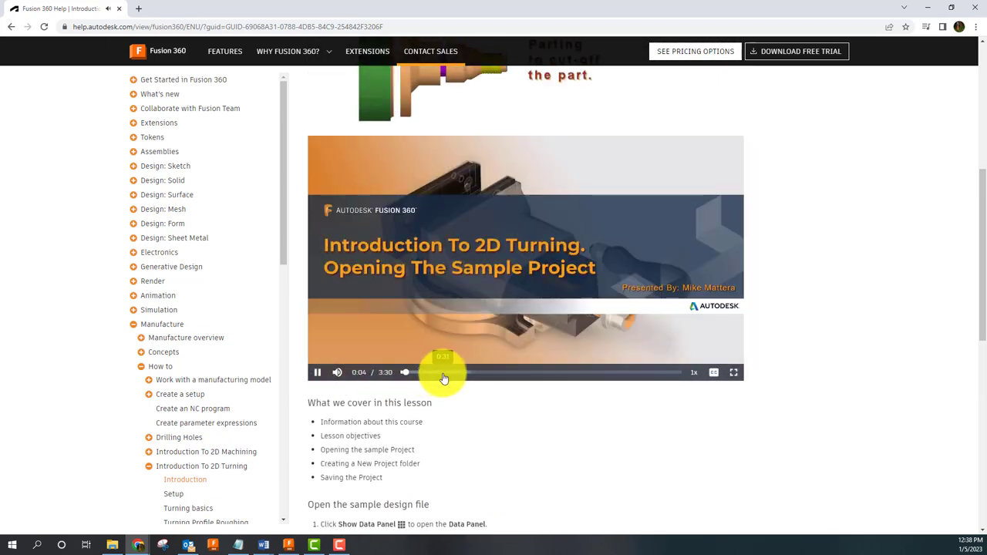
pyautogui.click(445, 374)
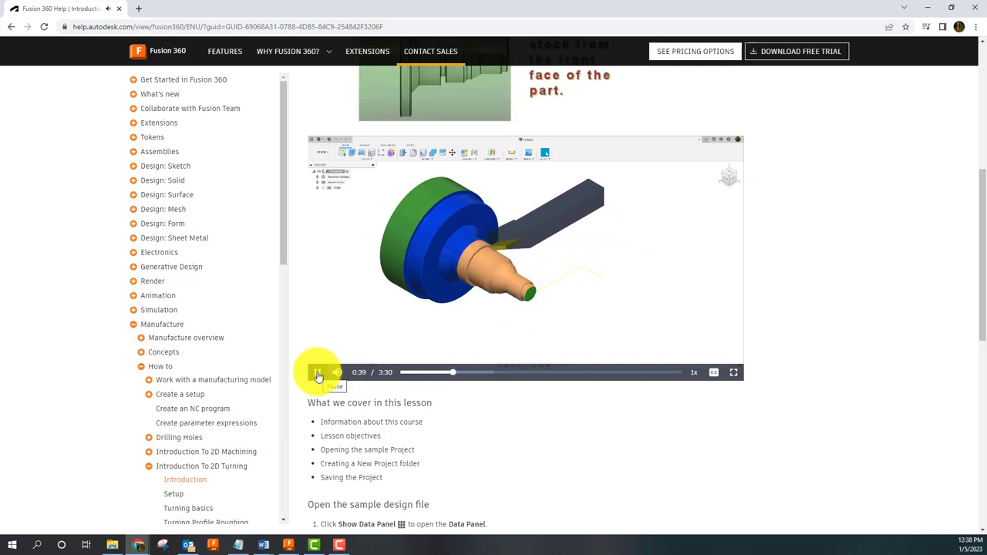
pyautogui.click(318, 373)
pyautogui.scroll(-1, 319, 376)
pyautogui.scroll(-4, 375, 463)
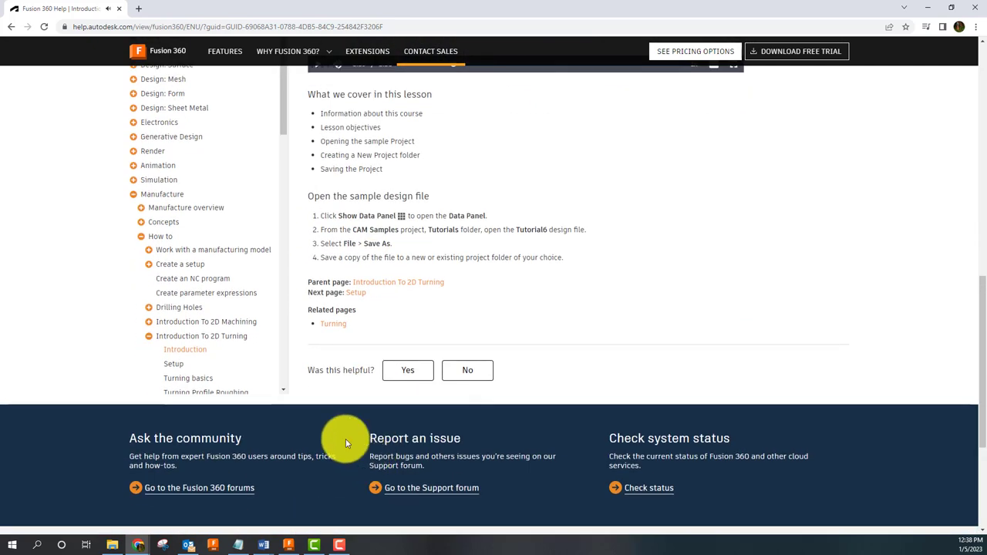
pyautogui.scroll(-3, 185, 370)
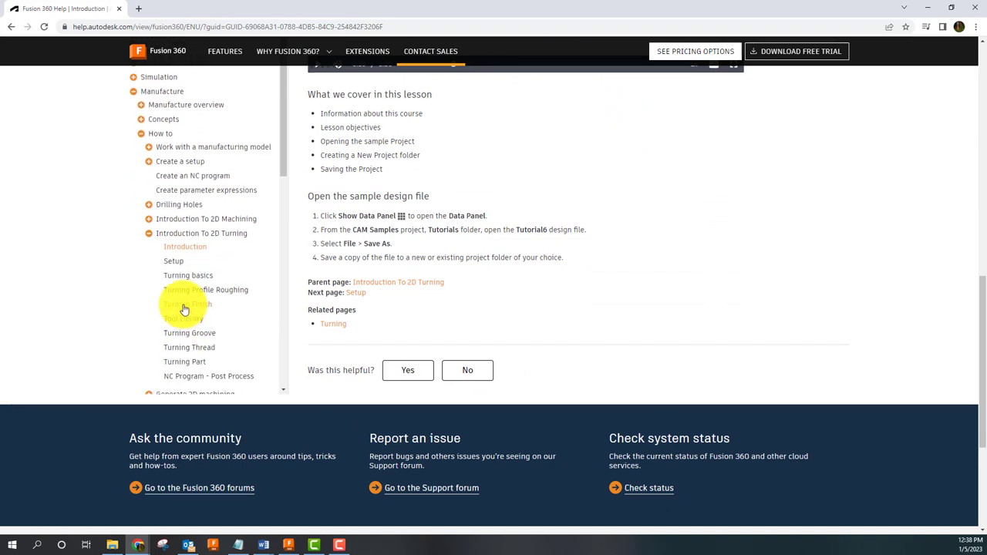
# Step: Open the Setup lesson, start its video, then return to the Tutorial6 JD design
pyautogui.click(171, 262)
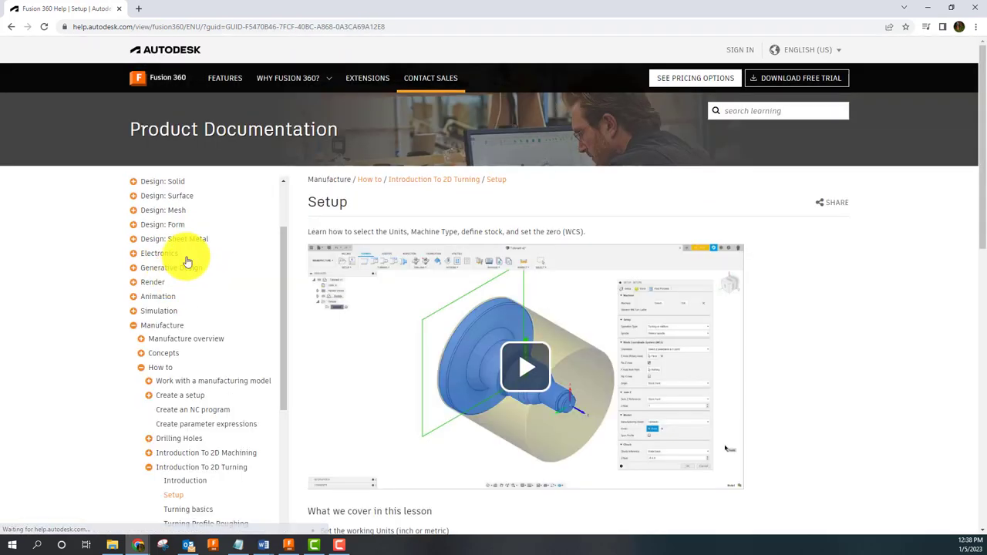
pyautogui.click(510, 371)
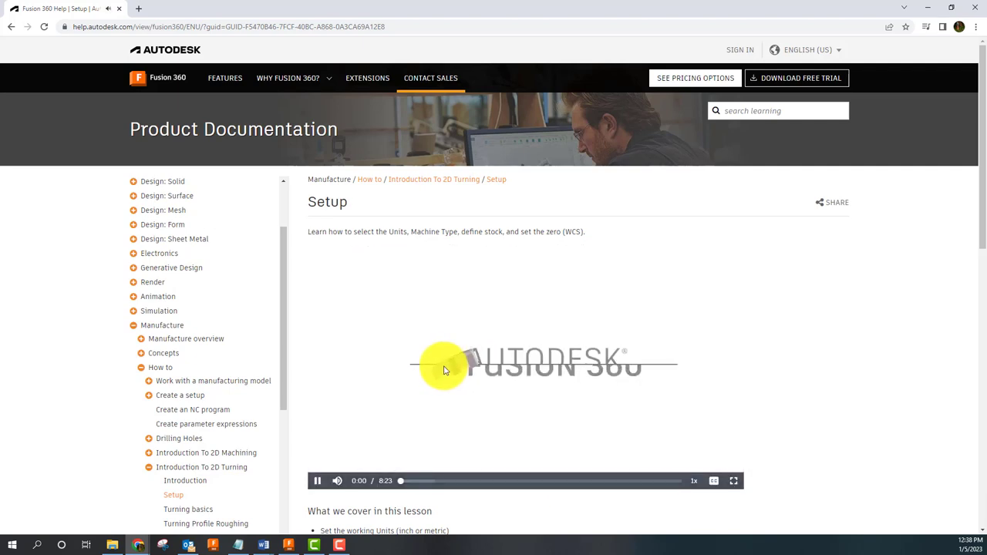
pyautogui.scroll(-3, 440, 362)
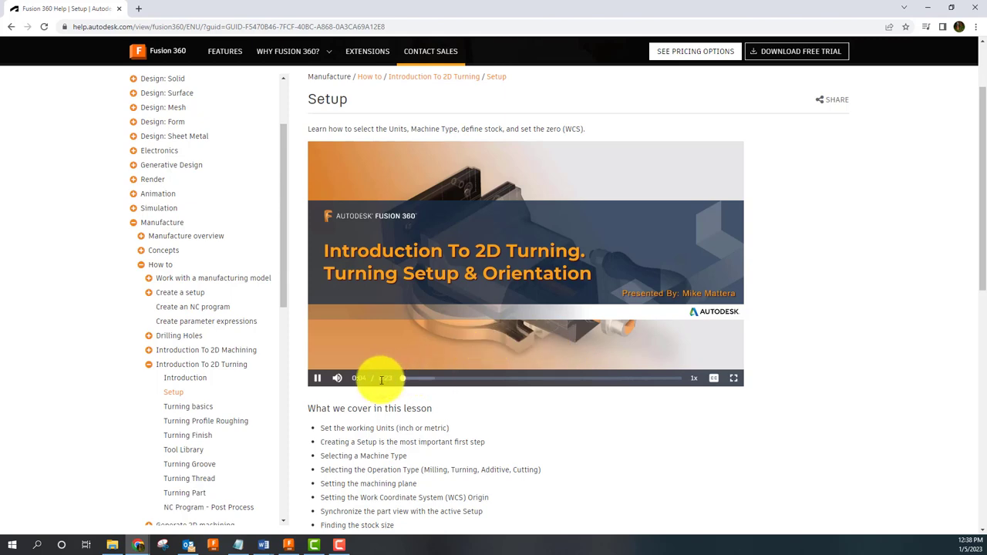
pyautogui.scroll(-2, 382, 376)
pyautogui.scroll(-3, 379, 352)
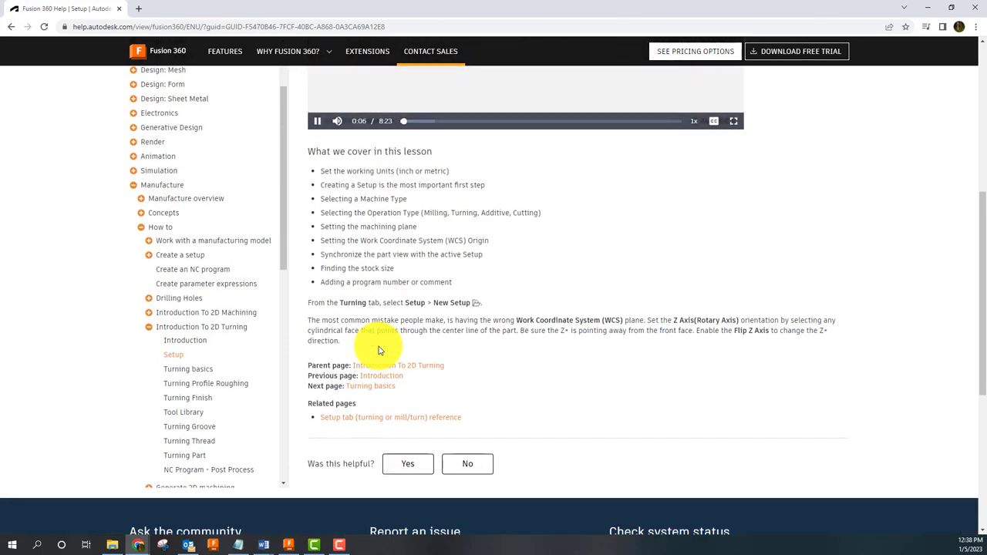
pyautogui.scroll(5, 379, 347)
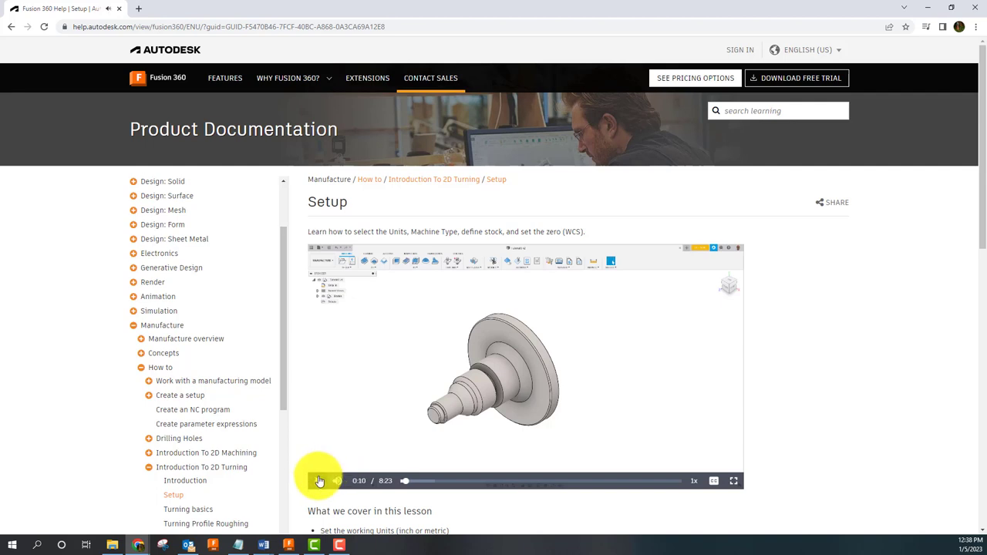
pyautogui.click(288, 544)
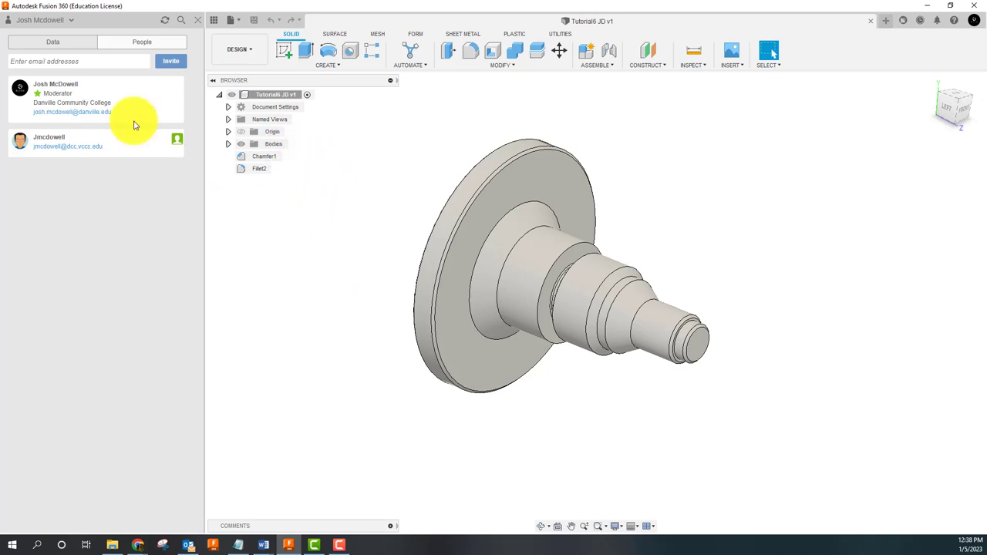
# Step: Show the project's files, check Fillet2's options, and orbit to a straight side view
pyautogui.click(67, 42)
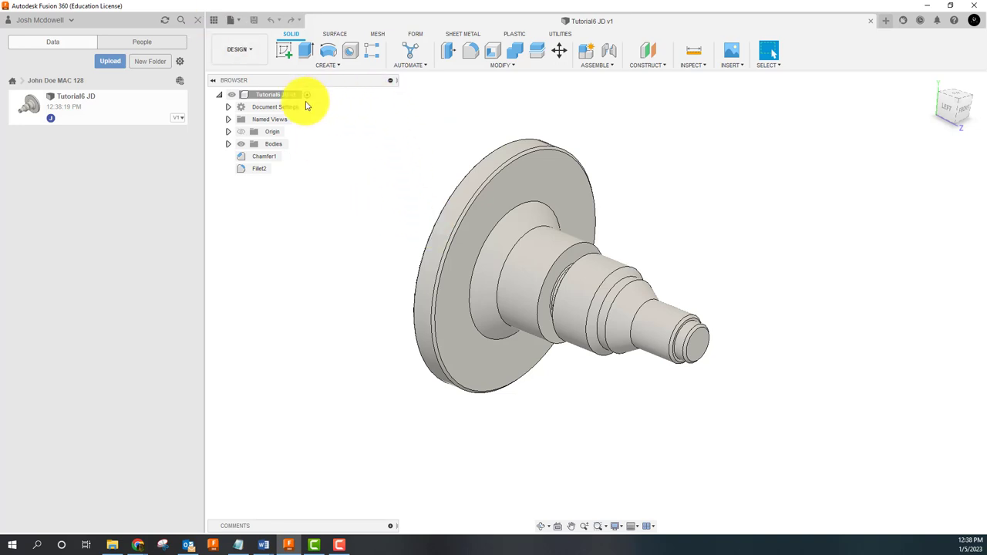
pyautogui.rightClick(259, 171)
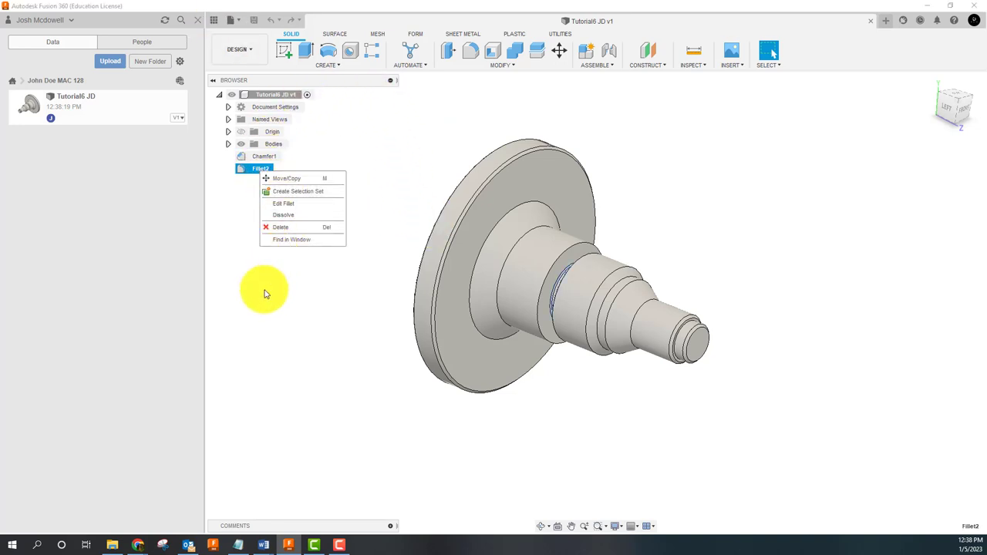
pyautogui.click(669, 11)
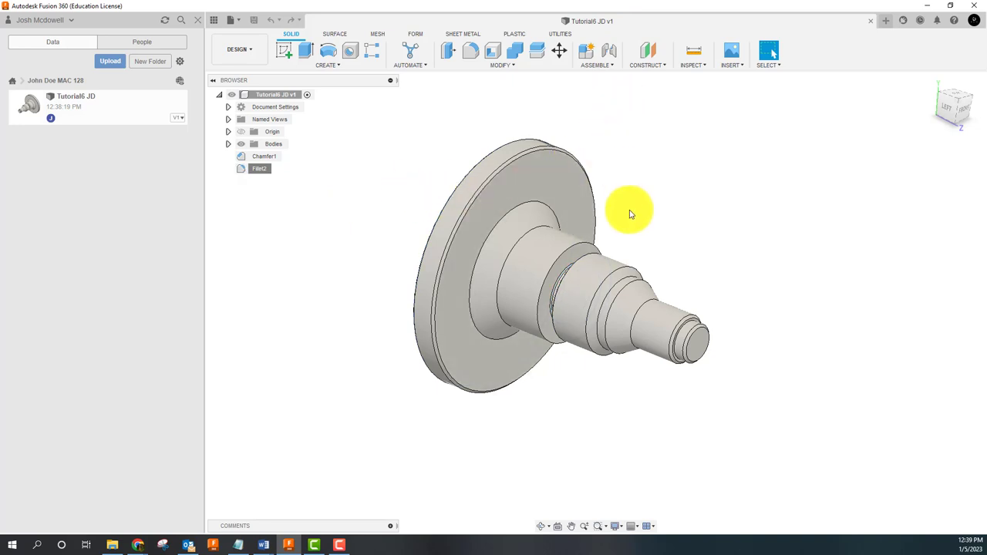
pyautogui.keyDown('shift'); pyautogui.moveTo(630, 211); pyautogui.dragTo(591, 220, button='middle'); pyautogui.keyUp('shift')
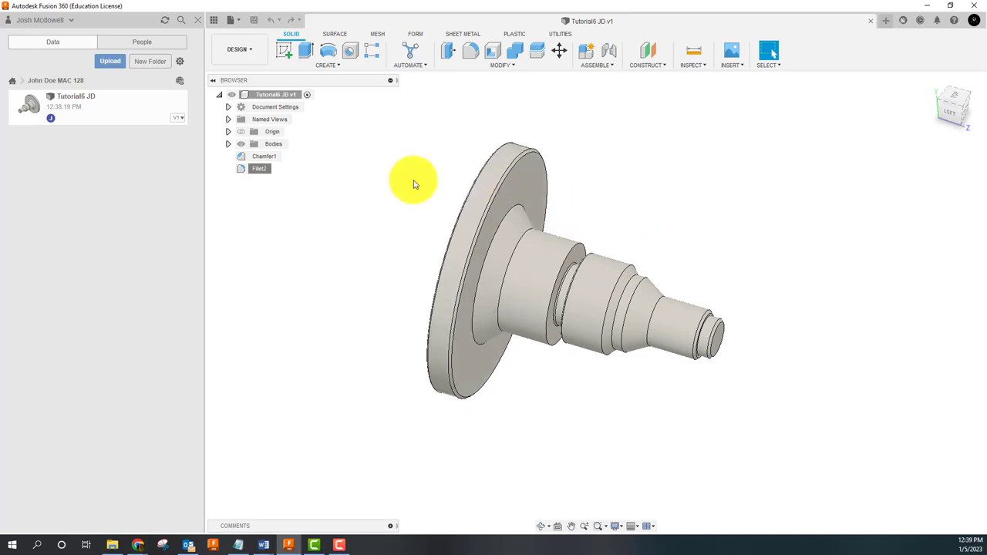
# Step: Open the Chamfer1 edit, cancel without changes, and close the data panel
pyautogui.rightClick(270, 157)
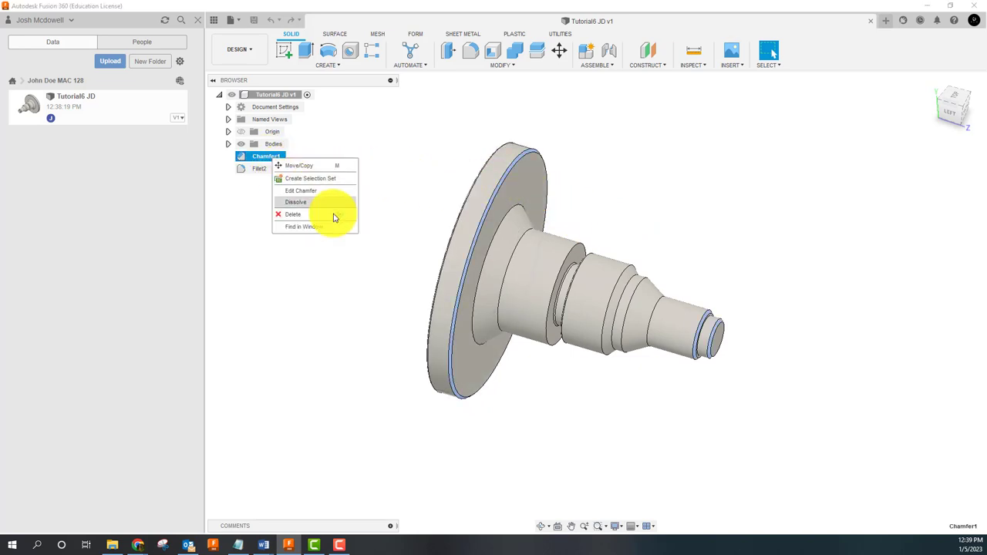
pyautogui.click(289, 192)
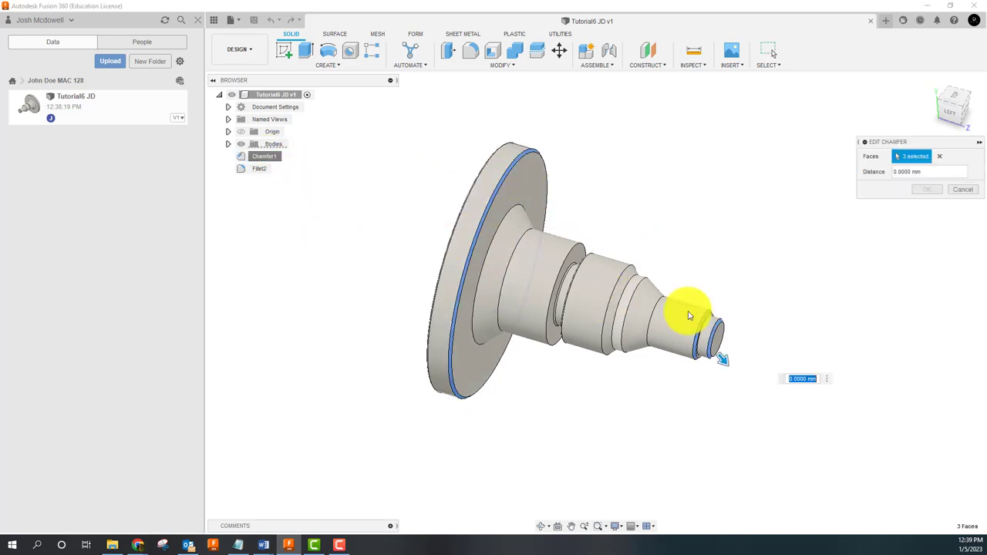
pyautogui.click(963, 189)
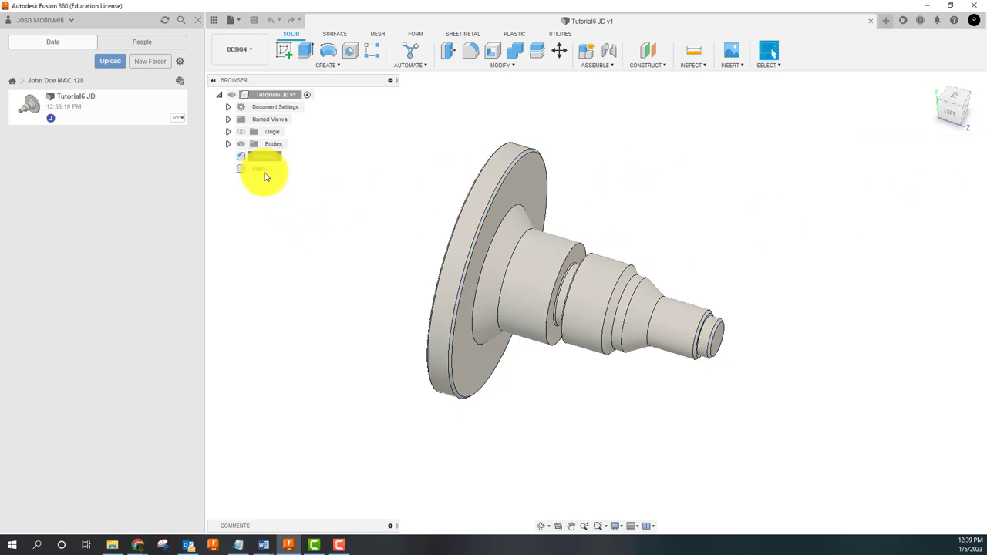
pyautogui.click(198, 20)
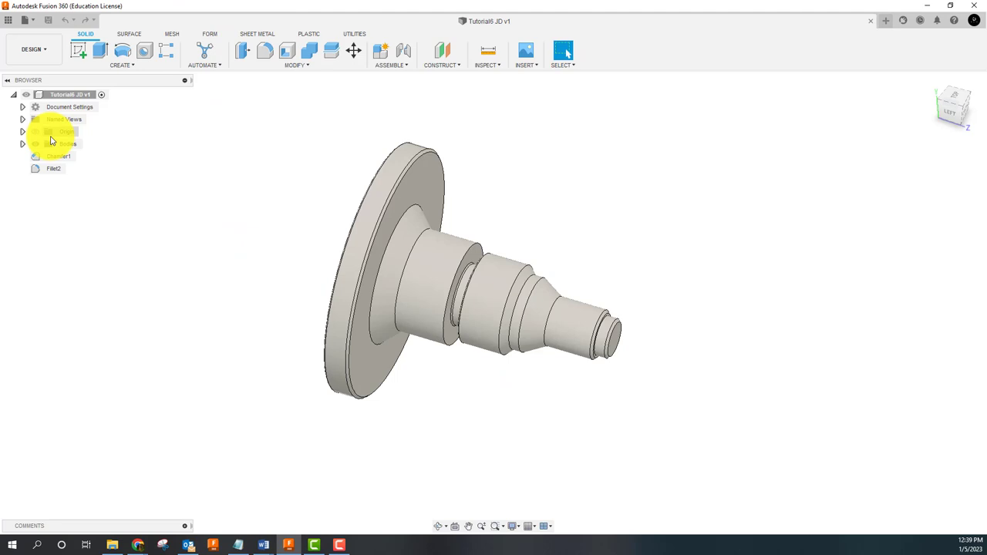
# Step: Edit Fillet2 to a radius of 5, then orbit the part toward a top view
pyautogui.rightClick(55, 168)
pyautogui.click(80, 200)
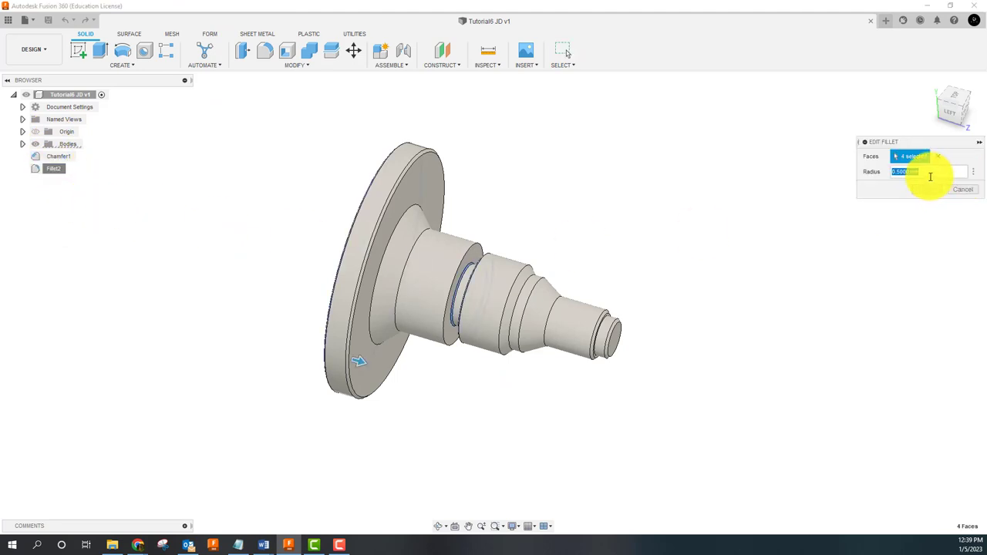
pyautogui.press('Return')
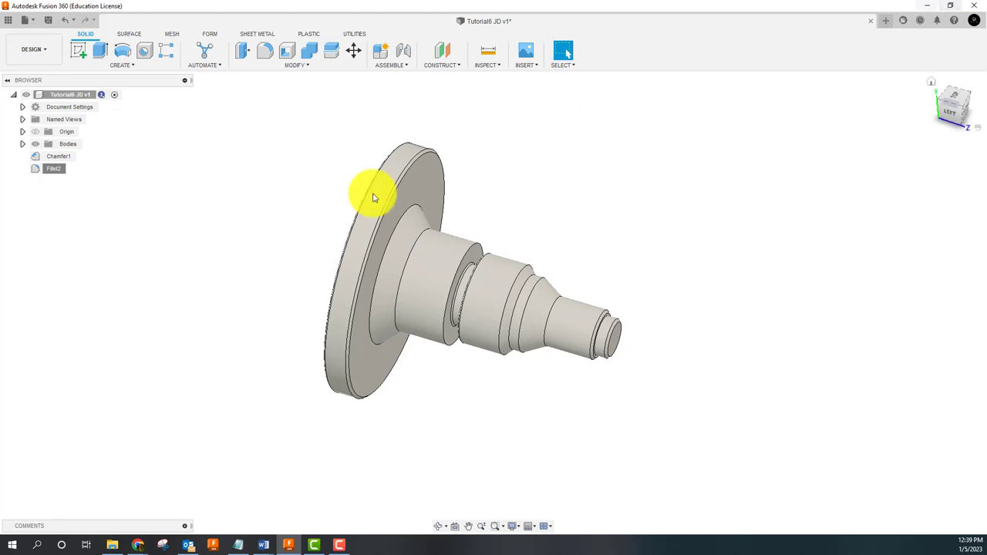
pyautogui.rightClick(55, 169)
pyautogui.click(75, 207)
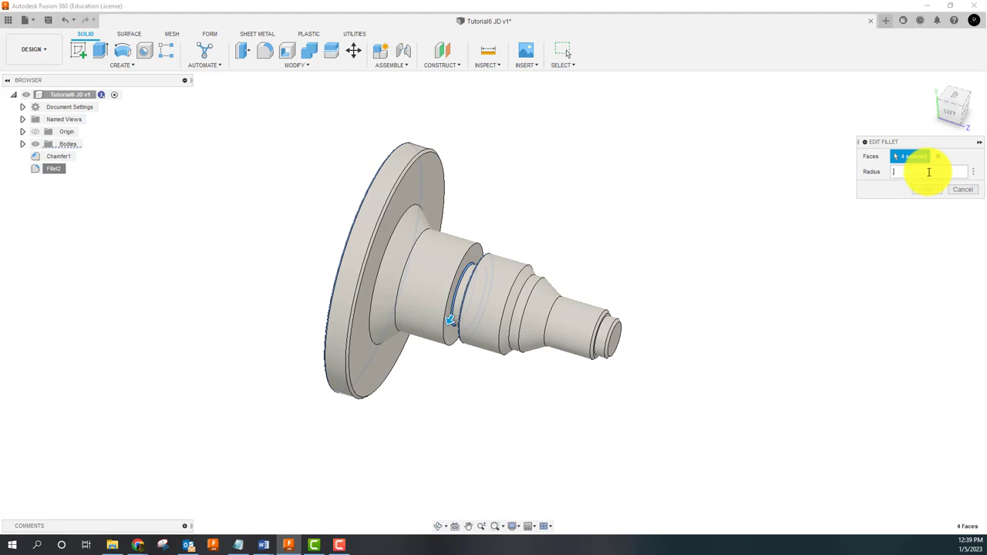
pyautogui.press('Return')
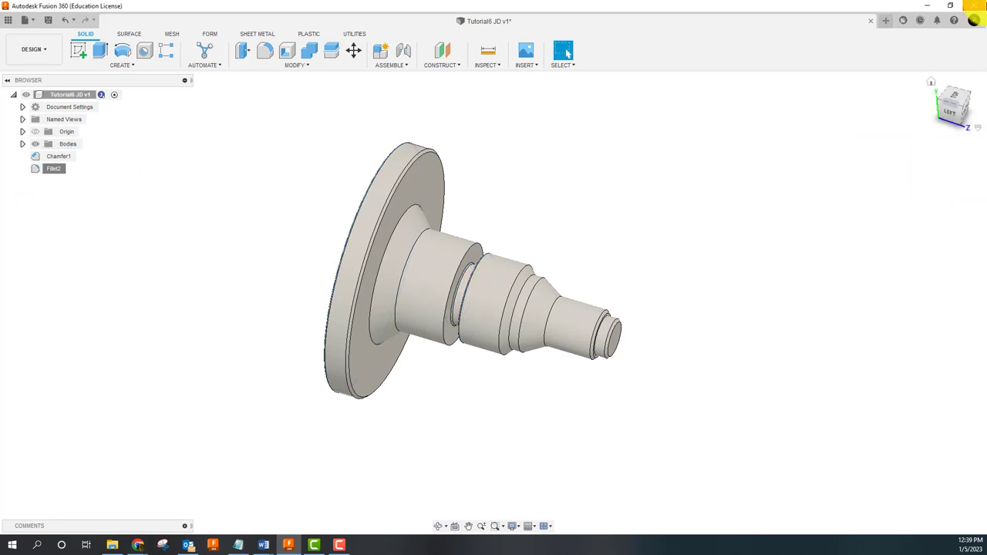
pyautogui.keyDown('shift'); pyautogui.moveTo(177, 202); pyautogui.dragTo(232, 220, button='middle'); pyautogui.keyUp('shift')
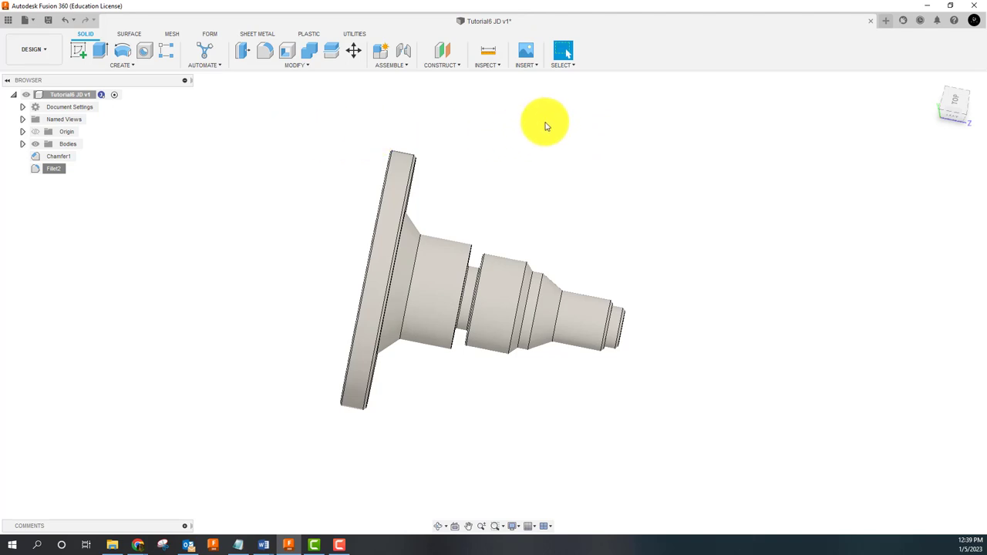
# Step: Save Tutorial6 JD as version 2 with Ctrl+S and reopen the data panel to see V2
pyautogui.hotkey('ctrl', 's')
pyautogui.click(486, 294)
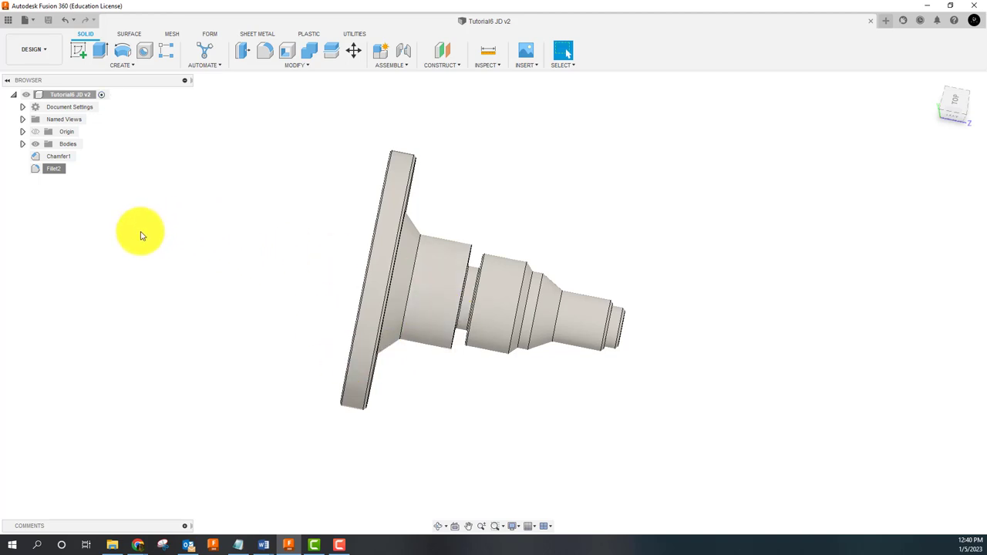
pyautogui.click(9, 19)
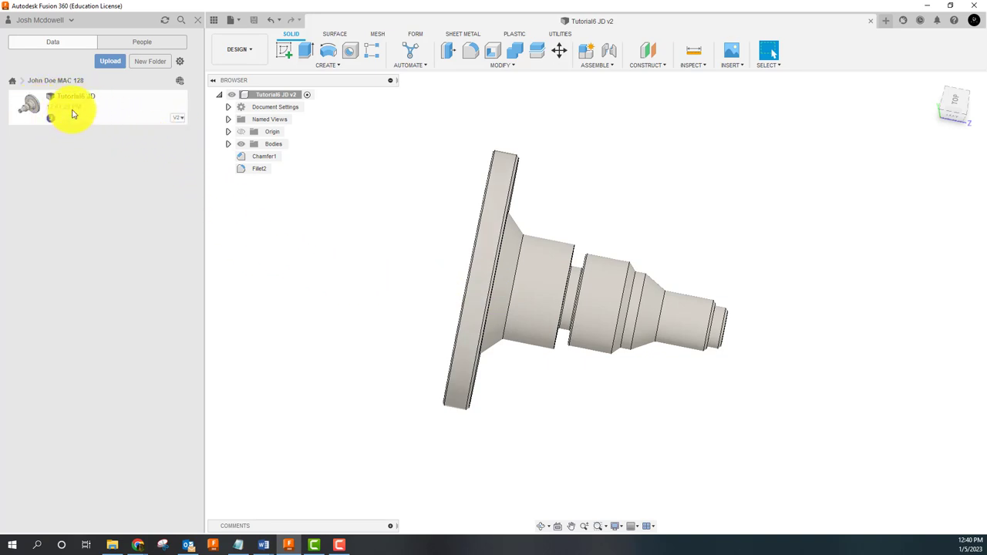
pyautogui.click(179, 120)
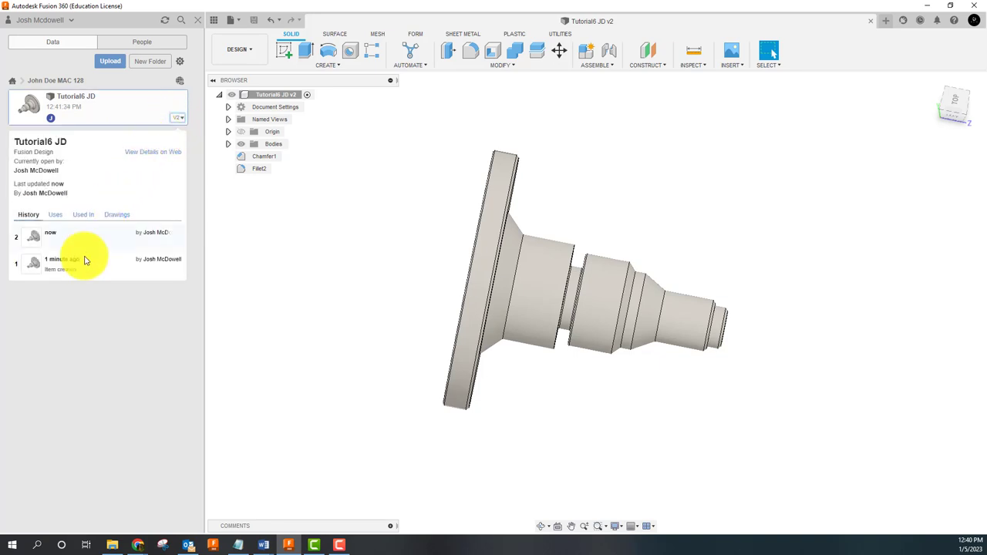
pyautogui.click(92, 312)
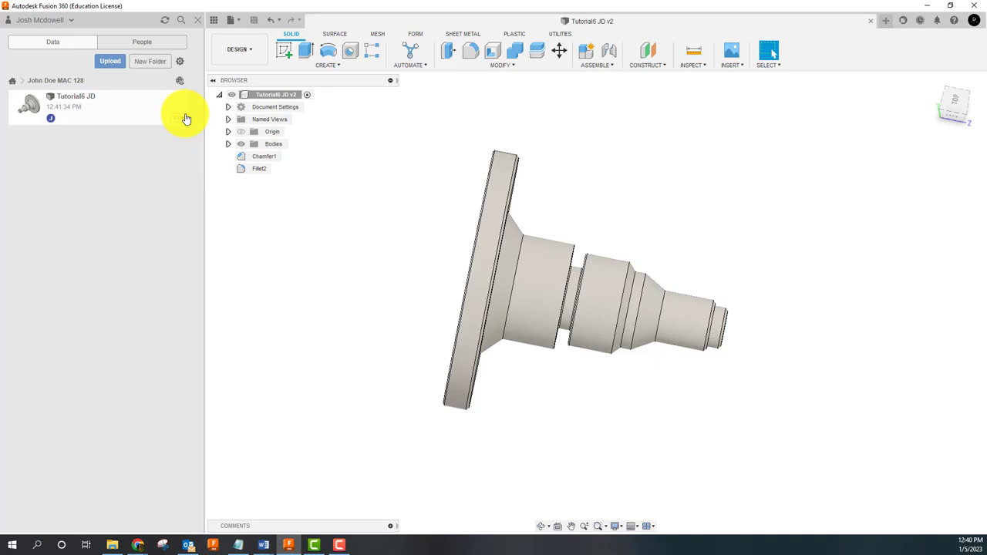